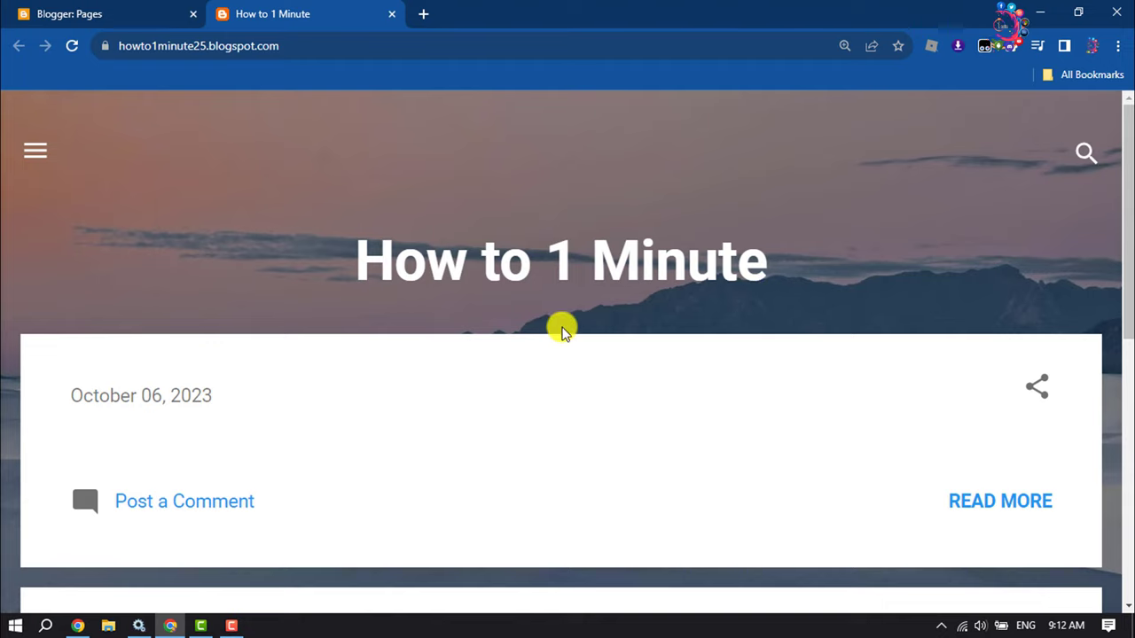
- Go from the Blogger dashboard's Posts list to the blog's empty Pages list
left_click(146, 7)
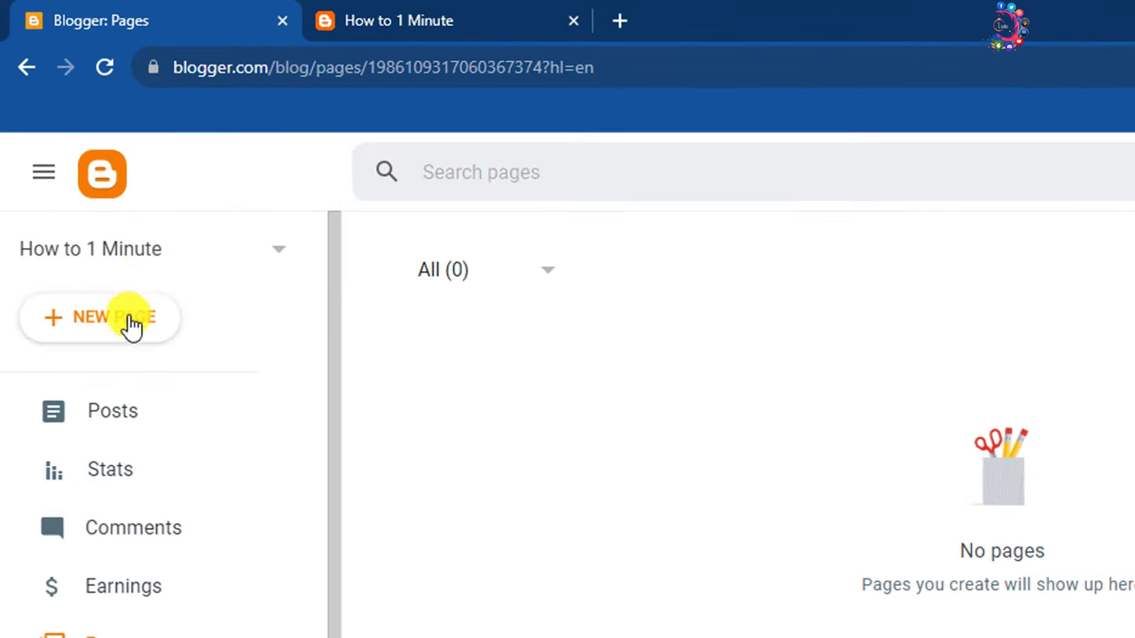
left_click(100, 417)
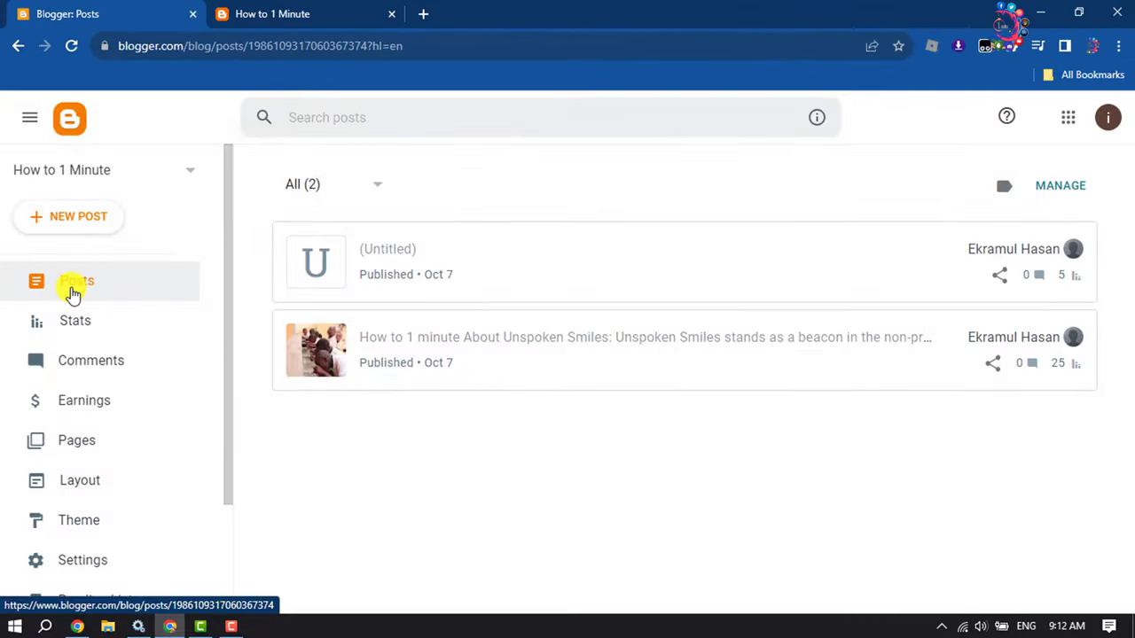
left_click(78, 444)
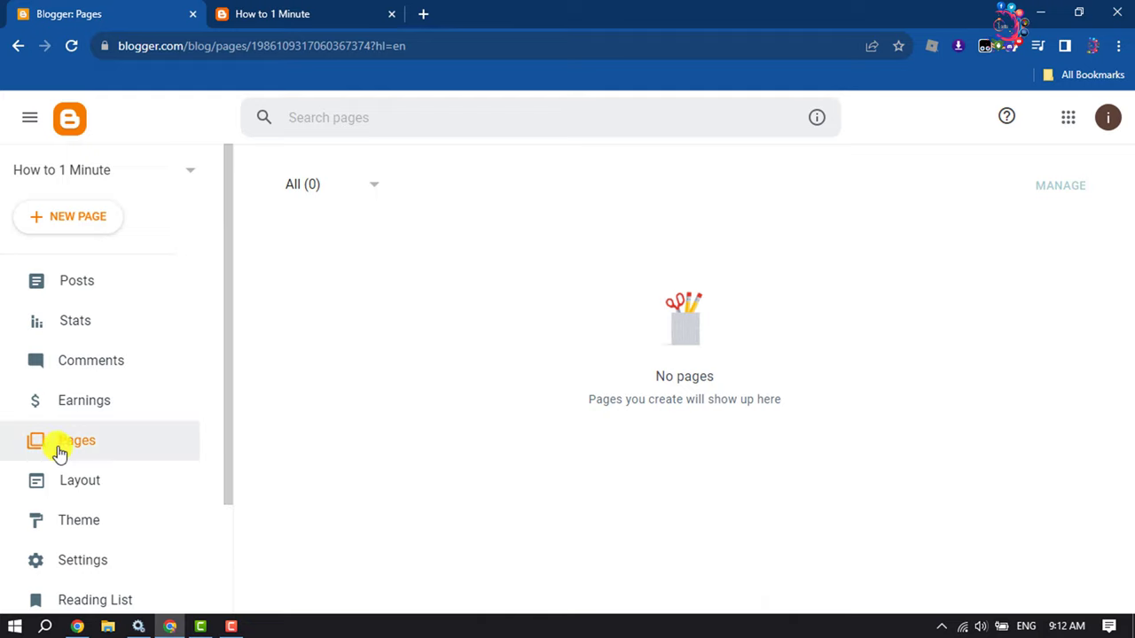
- Create a new page titled 'About' and publish it
left_click(73, 227)
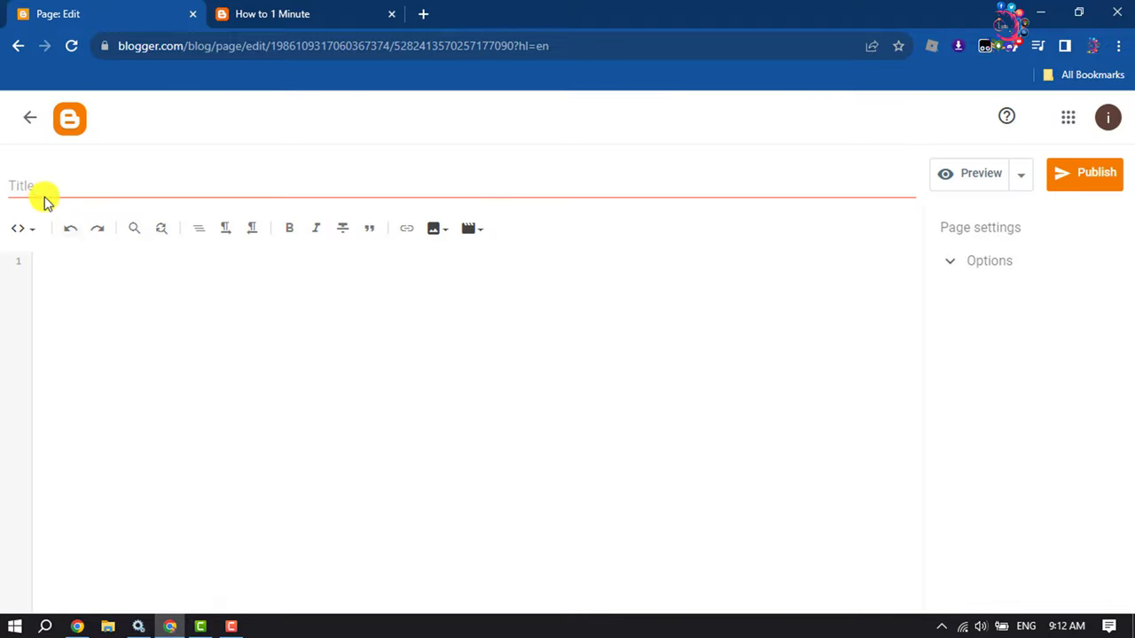
left_click(35, 187)
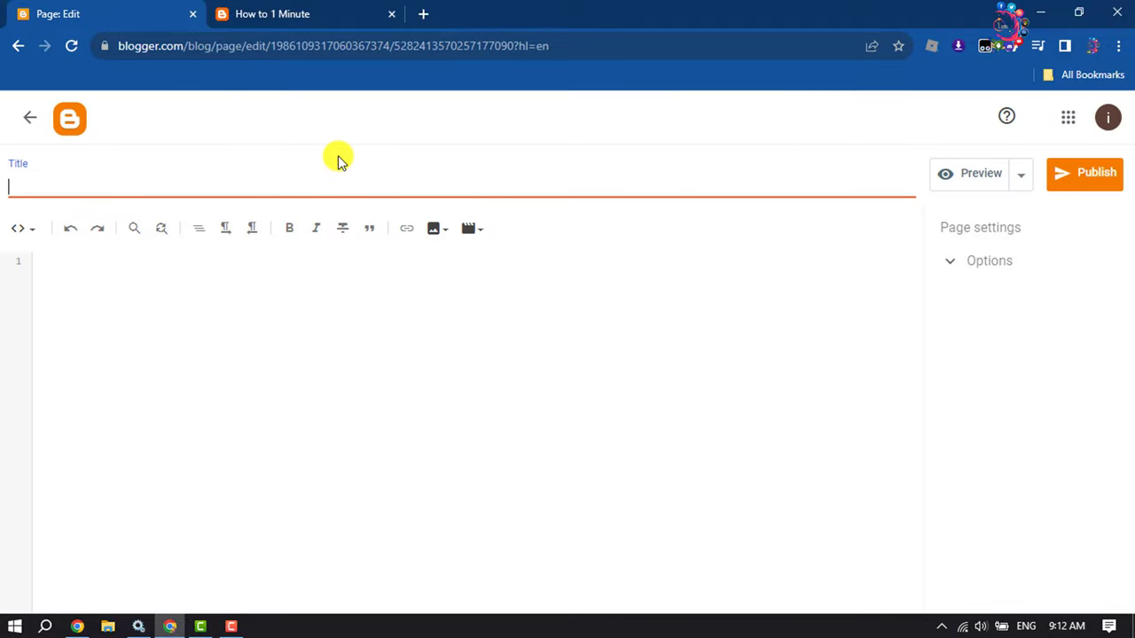
type("About")
left_click(121, 356)
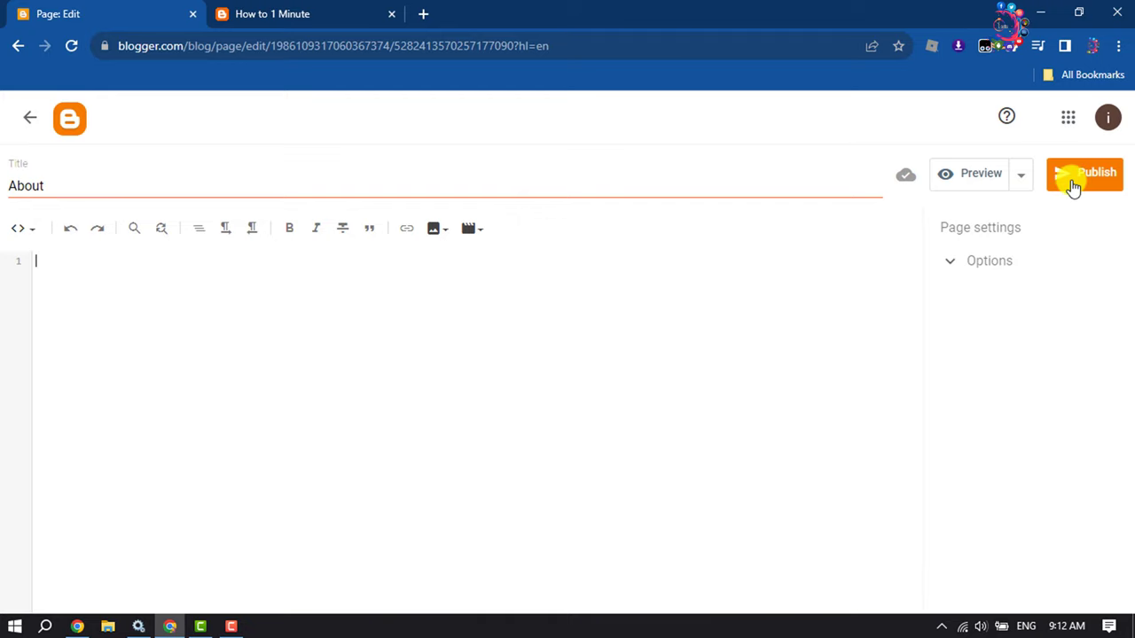
left_click(1073, 186)
left_click(632, 397)
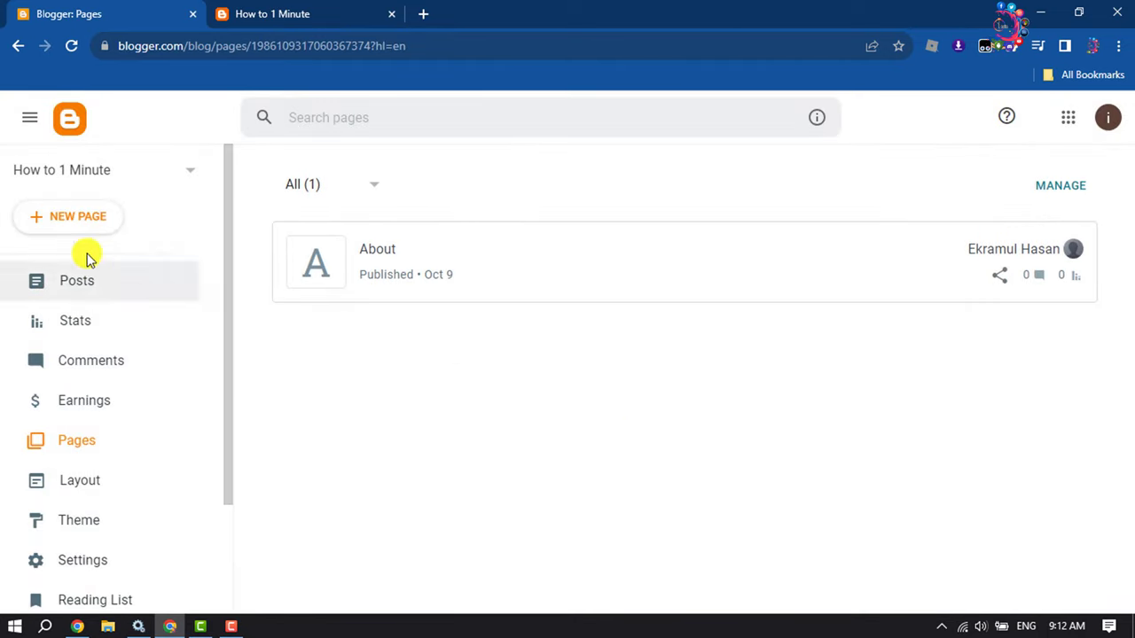
- Create and publish a new page titled 'Contact Us'
left_click(81, 227)
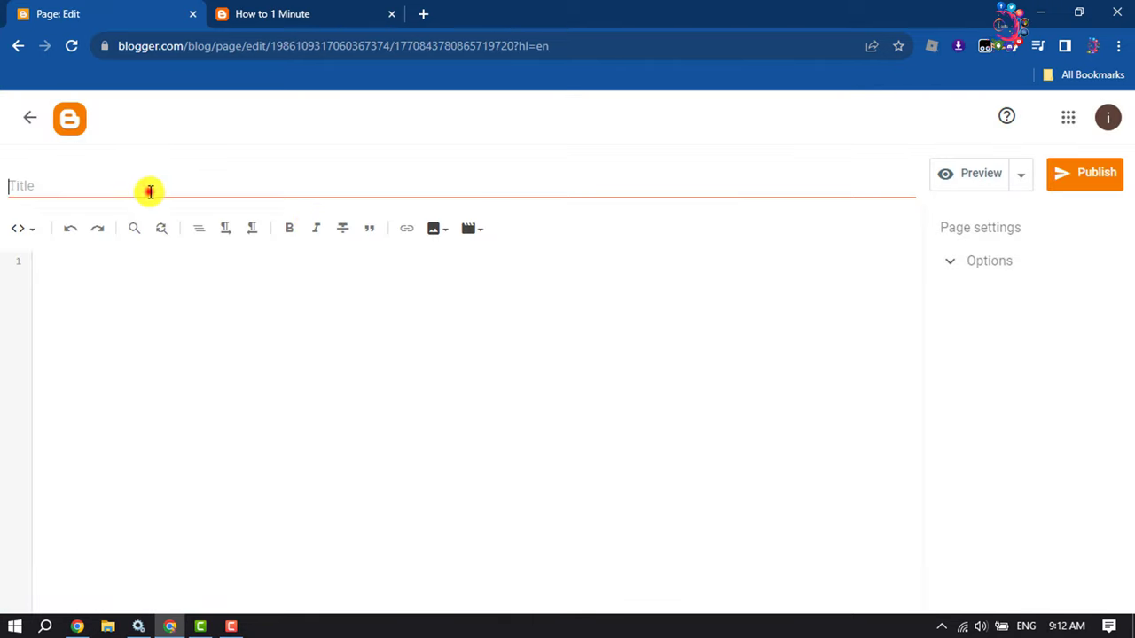
left_click(149, 191)
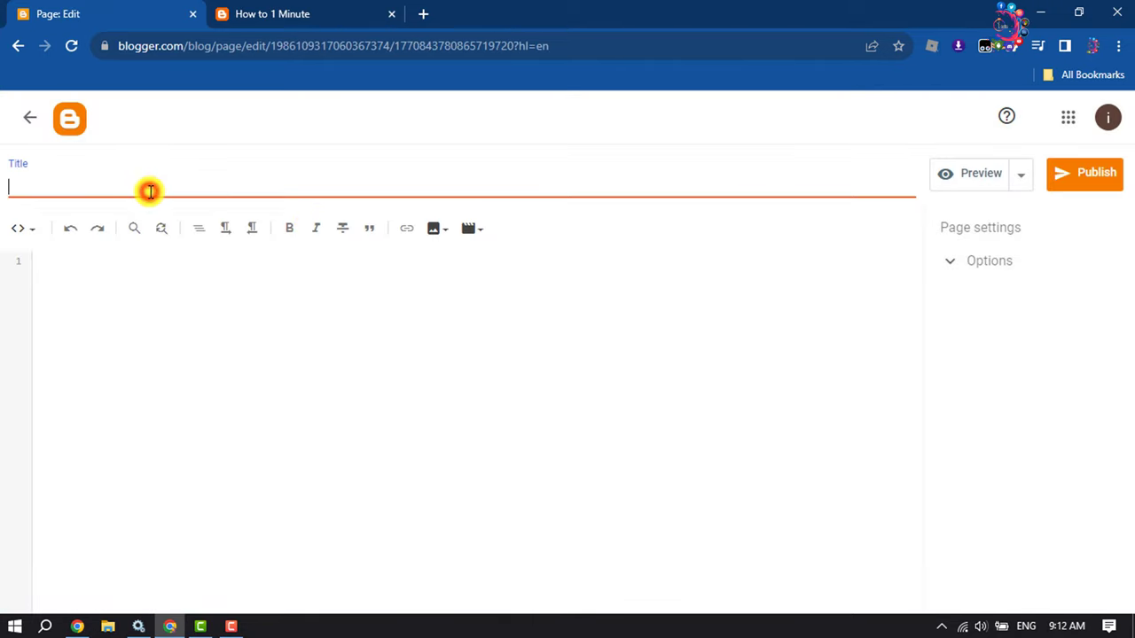
type("Contact Us")
left_click(1083, 173)
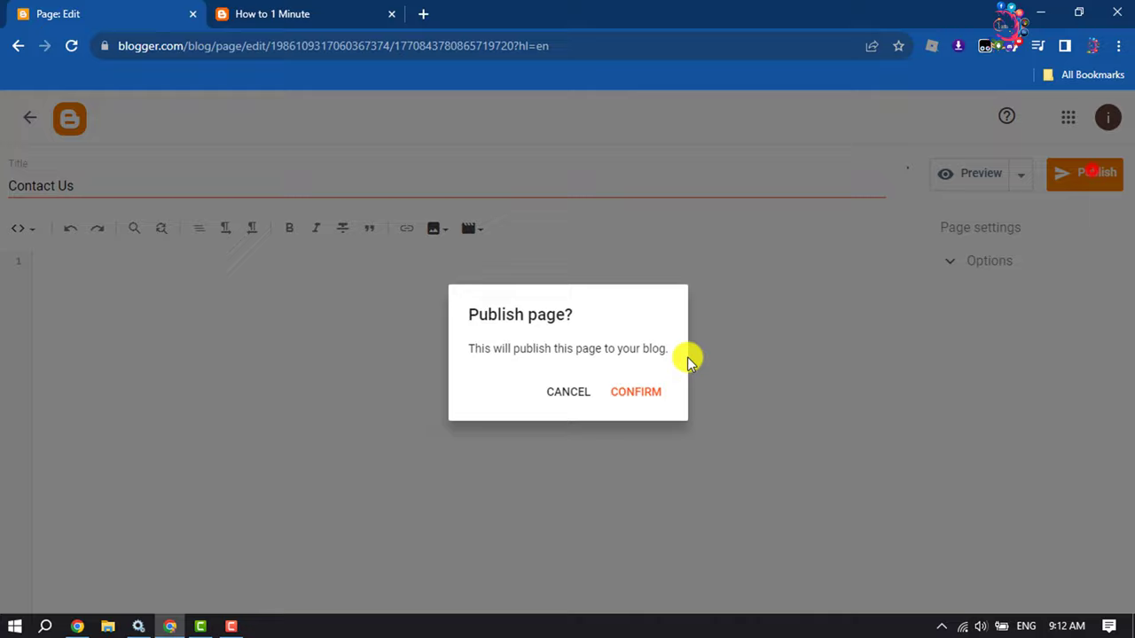
left_click(635, 392)
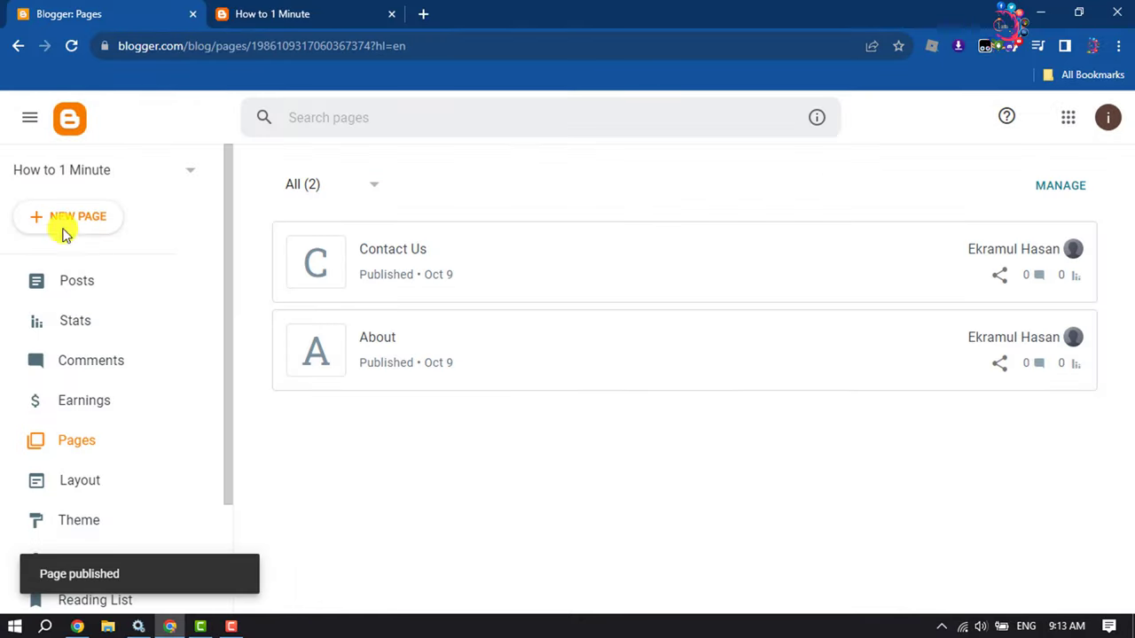
- Create and publish a new page titled 'Gallery'
left_click(63, 232)
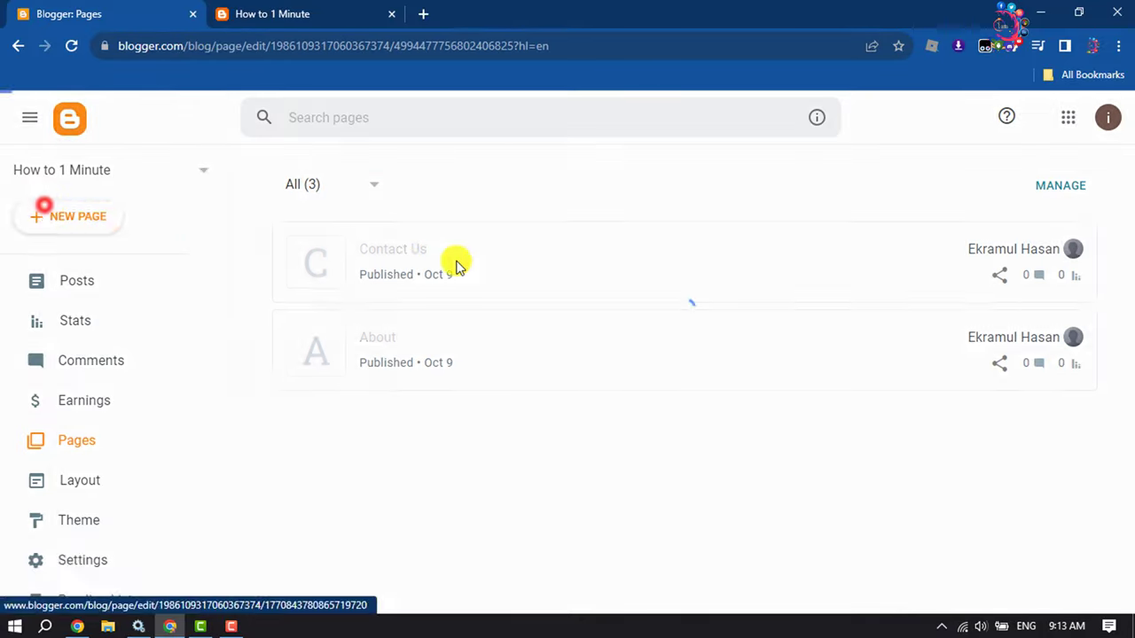
left_click(276, 185)
type("Gallery")
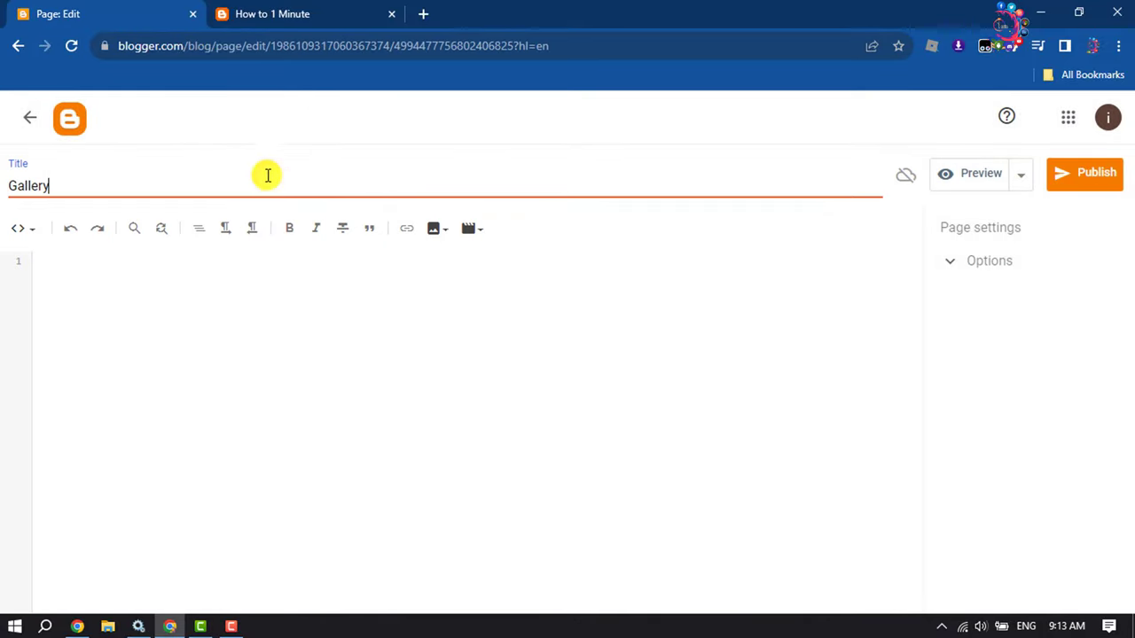
left_click(1095, 173)
left_click(621, 403)
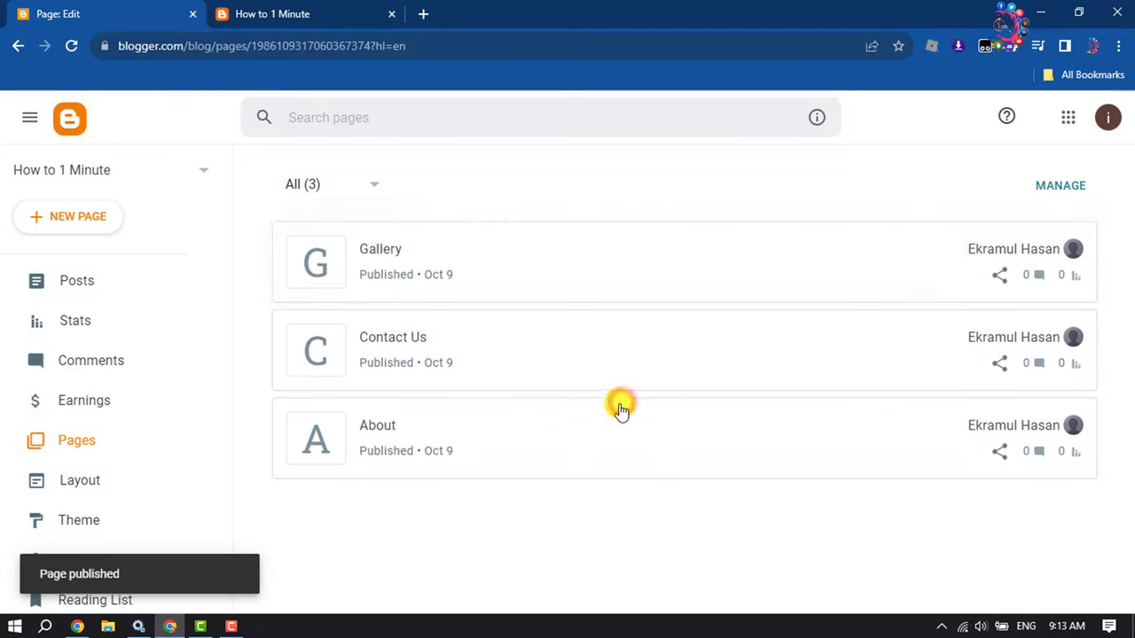
- Create and publish a new page titled 'Project'
left_click(62, 228)
type("P")
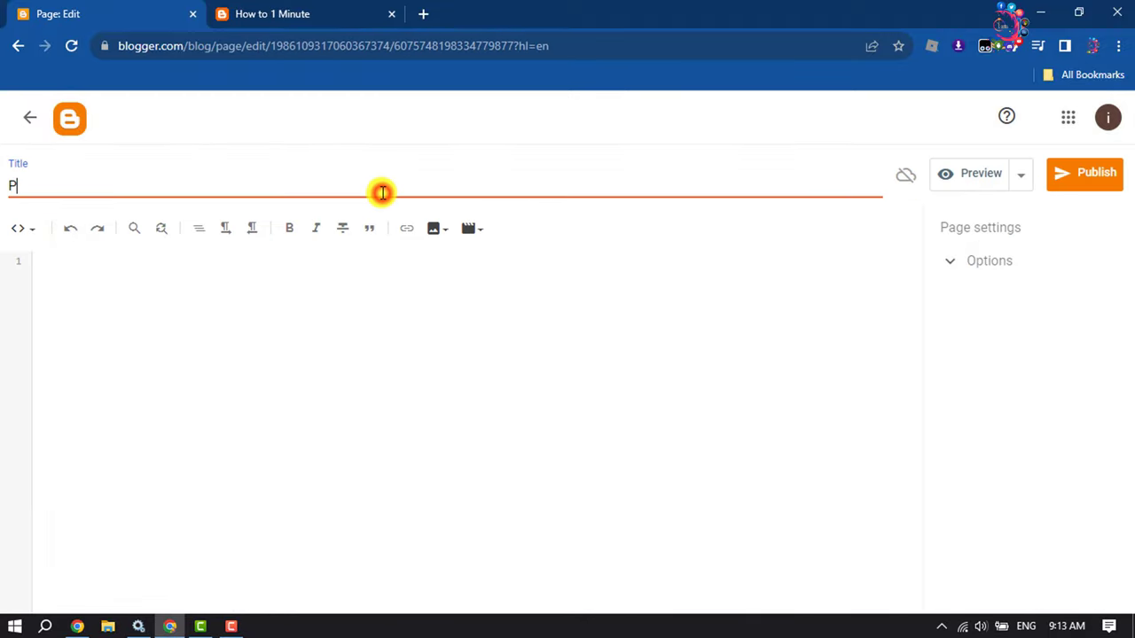
type("roject")
left_click(1104, 173)
left_click(637, 389)
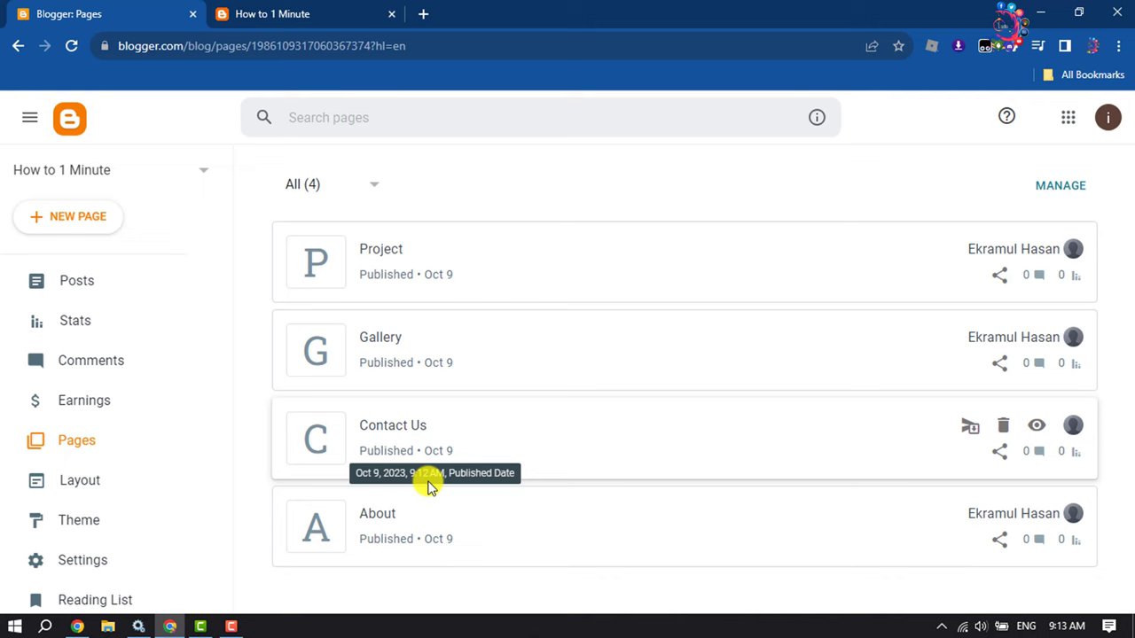
mouse_move(412, 306)
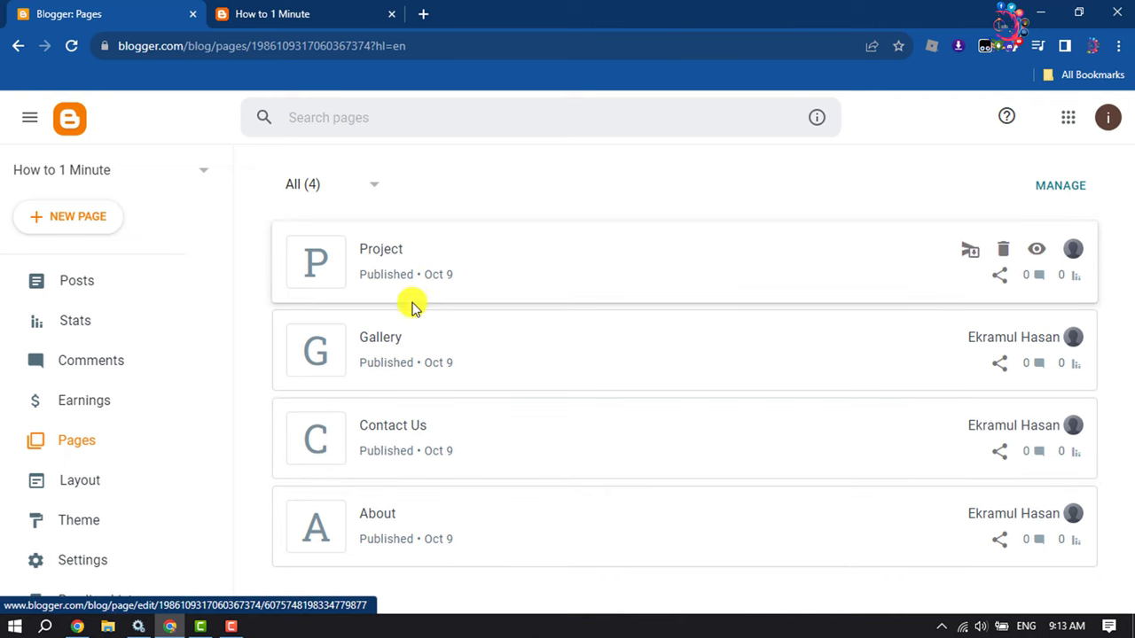
- Open Layout and locate the hidden Pages gadget in the Page List (Top) section
left_click(87, 490)
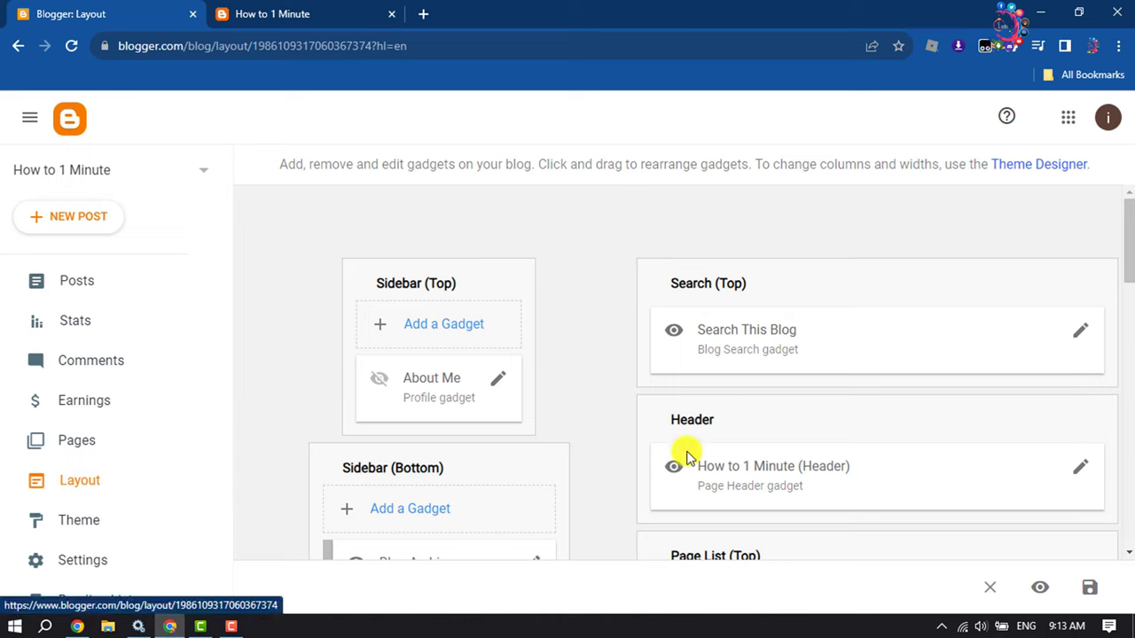
scroll(752, 403, "down", 2)
scroll(753, 404, "down", 1)
scroll(753, 404, "down", 2)
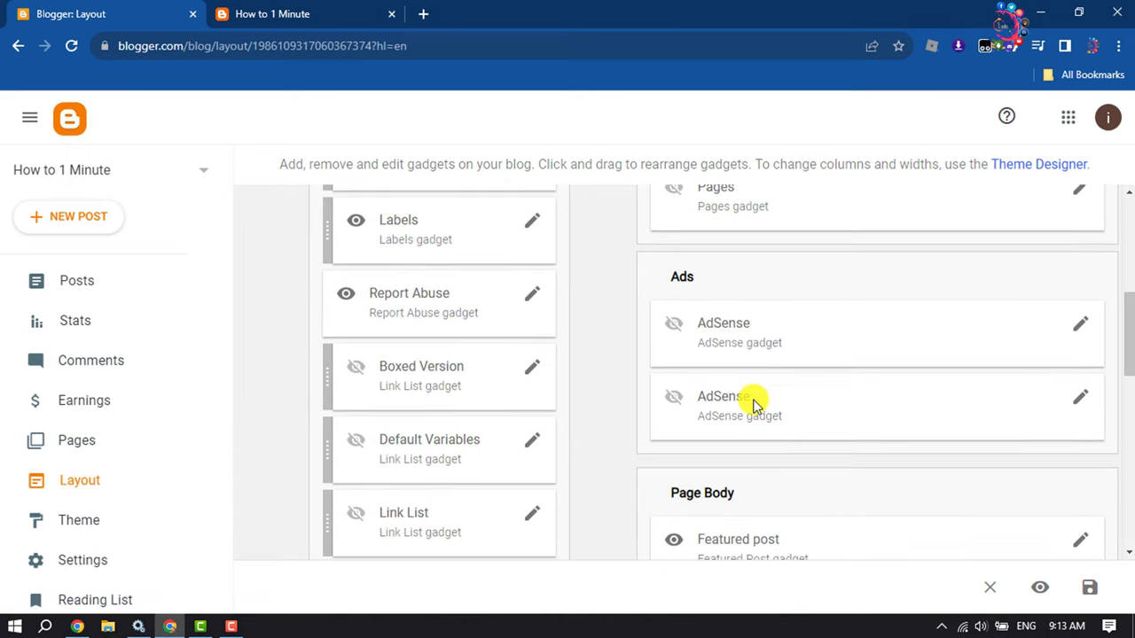
scroll(753, 404, "down", 1)
scroll(753, 403, "down", 2)
scroll(753, 403, "down", 2)
scroll(753, 404, "down", 2)
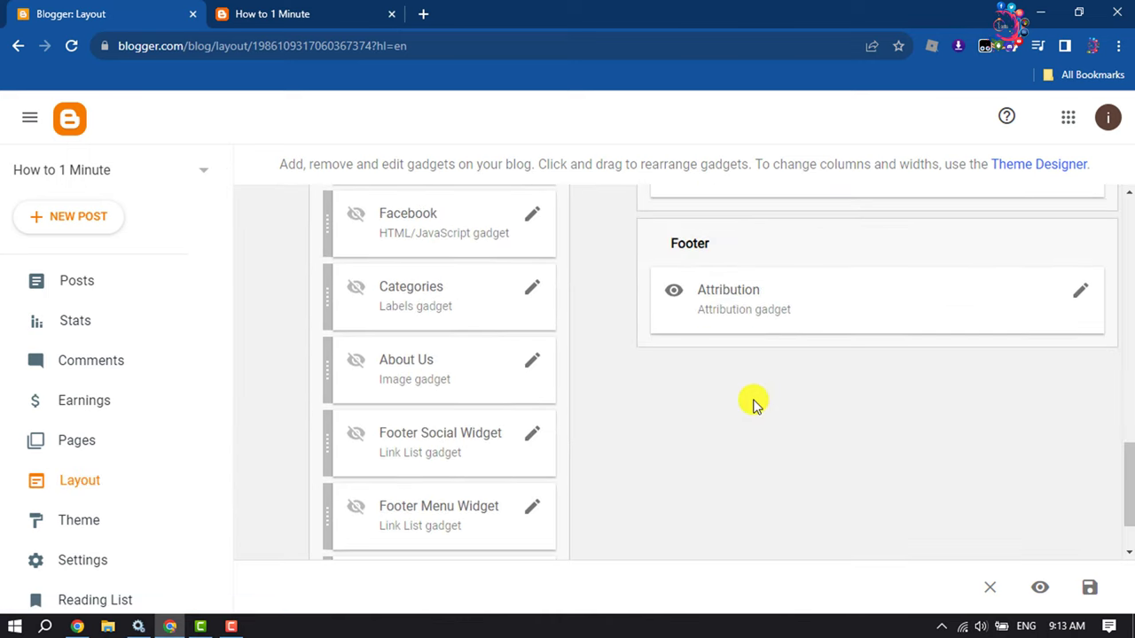
scroll(753, 404, "down", 1)
scroll(753, 403, "up", 5)
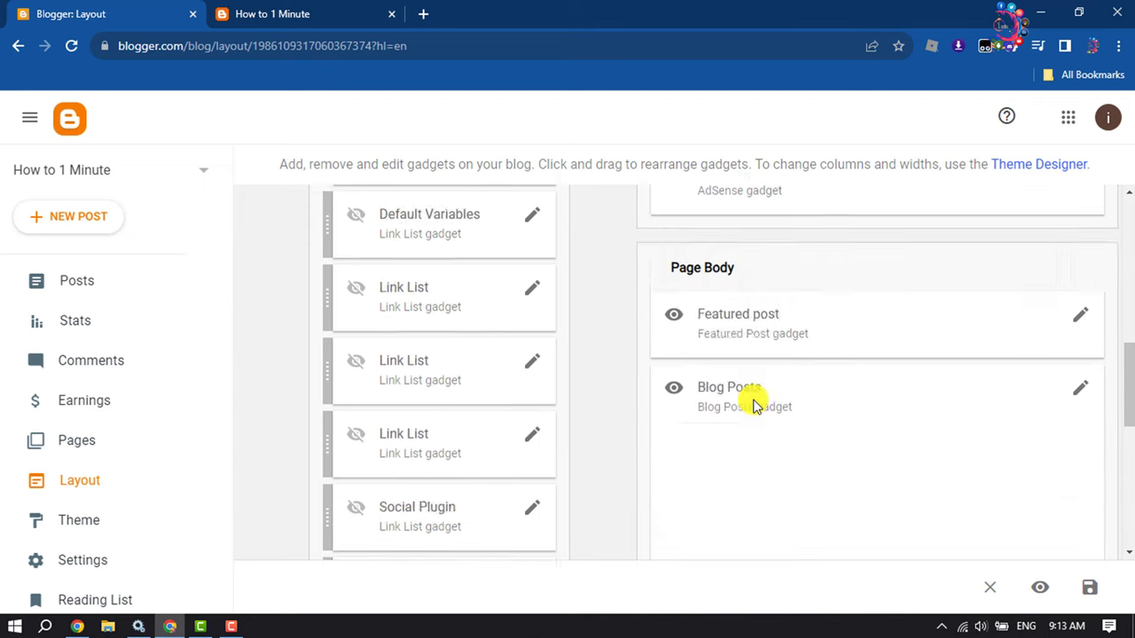
scroll(753, 404, "up", 5)
scroll(753, 404, "down", 3)
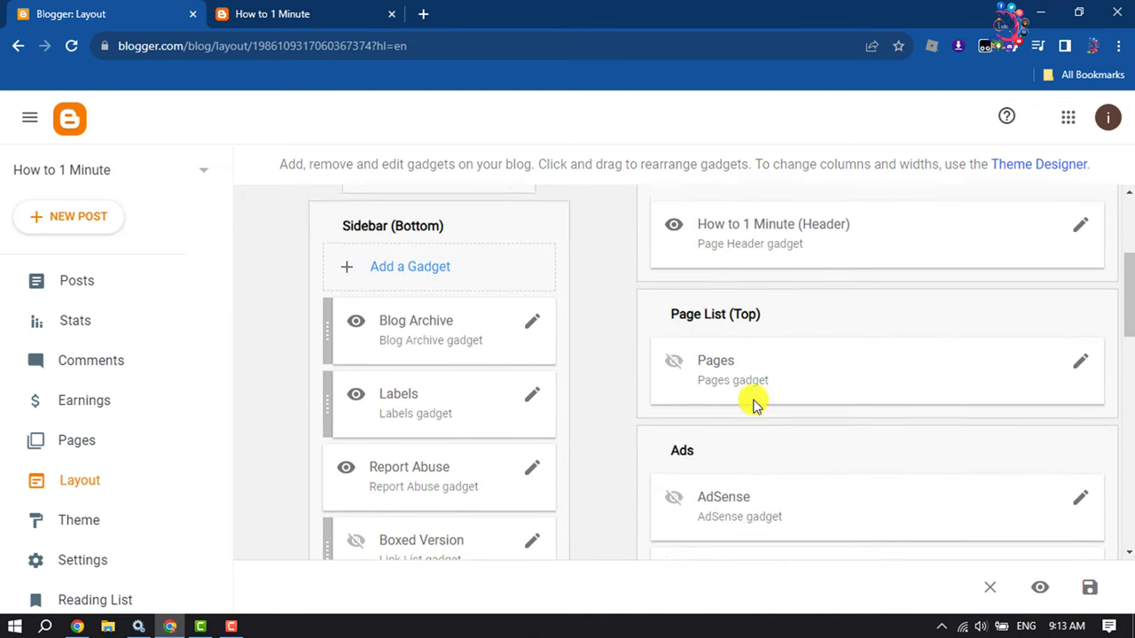
- Open the Pages gadget settings and title the page list 'Menu'
left_click(1081, 357)
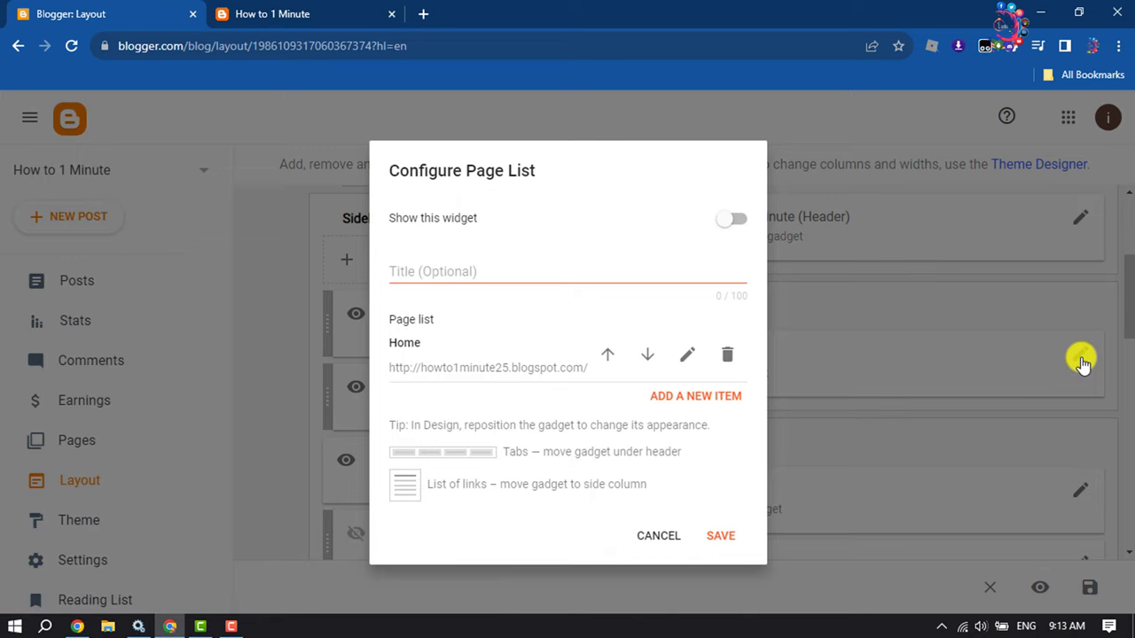
scroll(1077, 361, "down", 3)
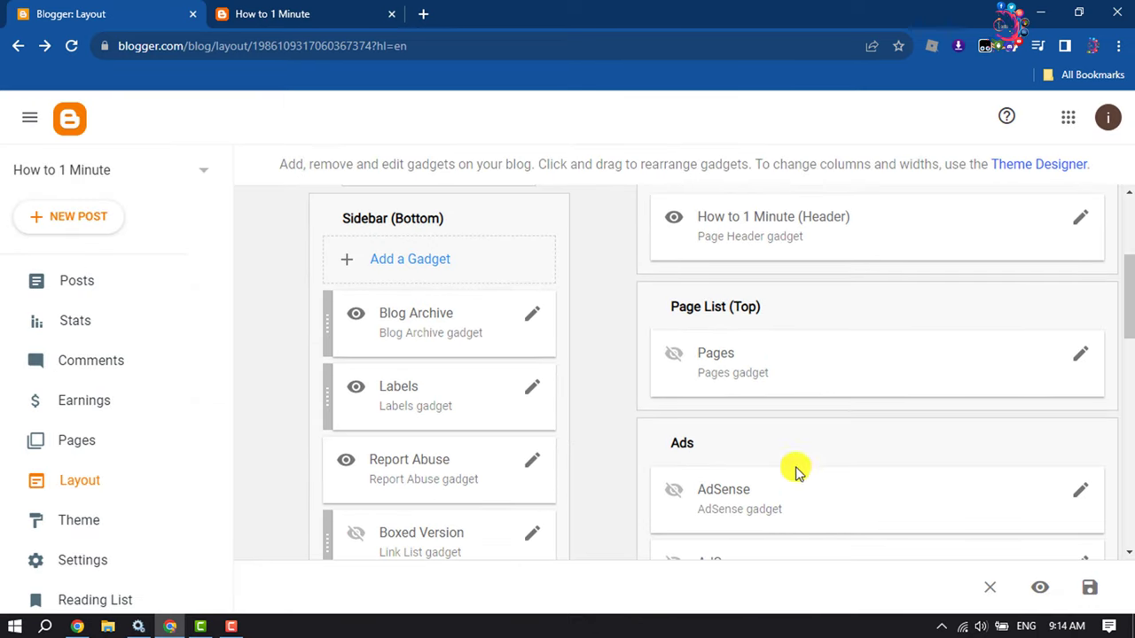
left_click(1083, 355)
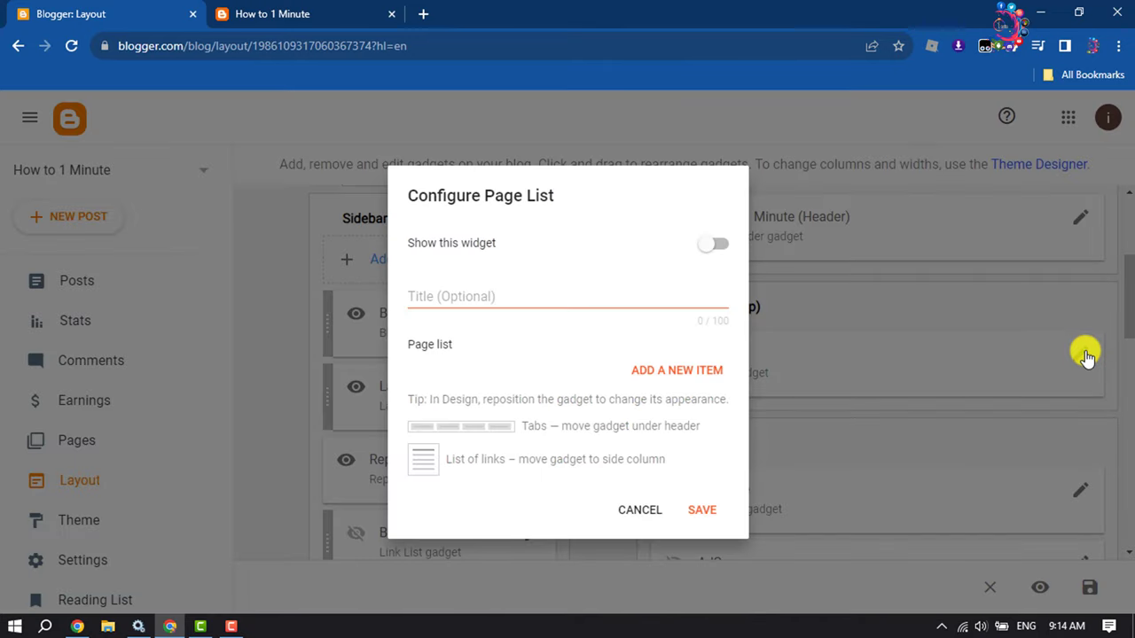
scroll(1087, 356, "up", 1)
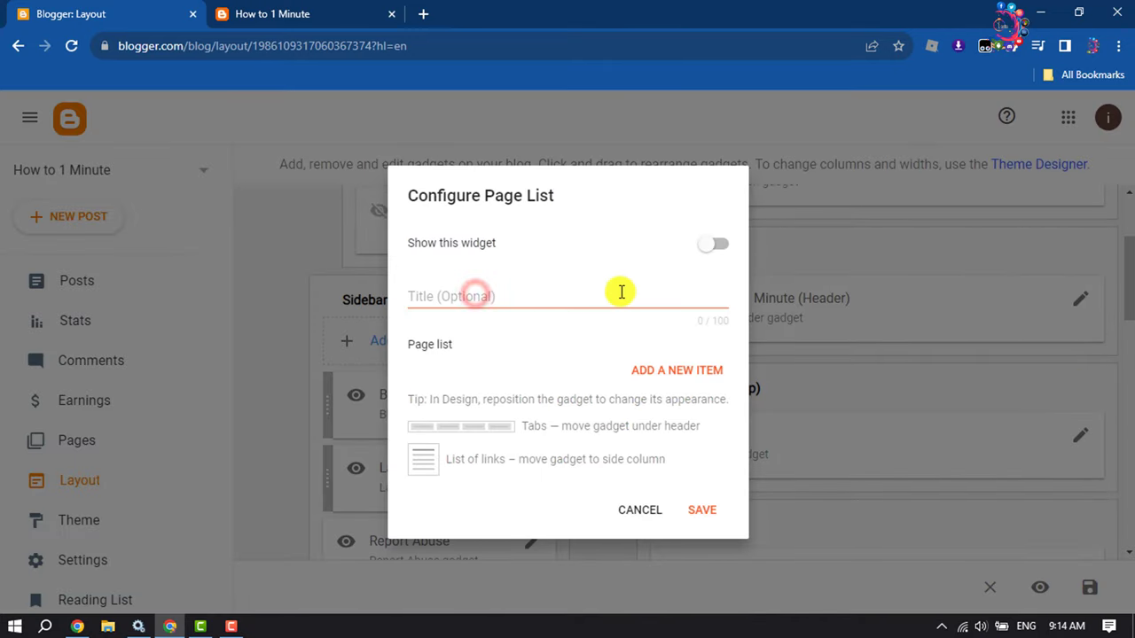
left_click(450, 299)
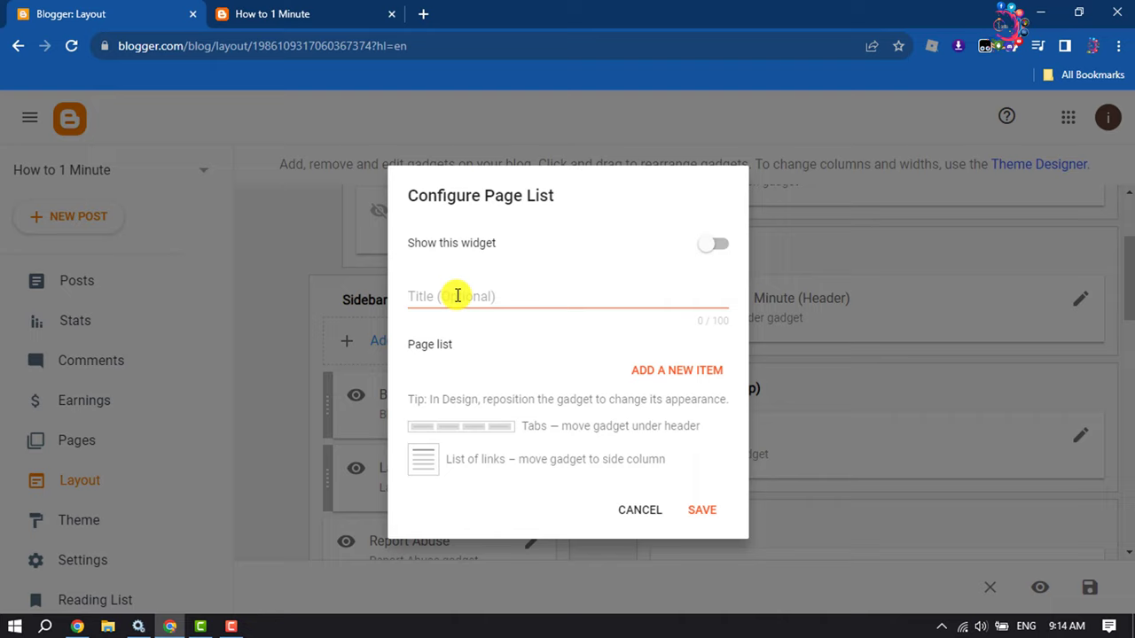
left_click(457, 296)
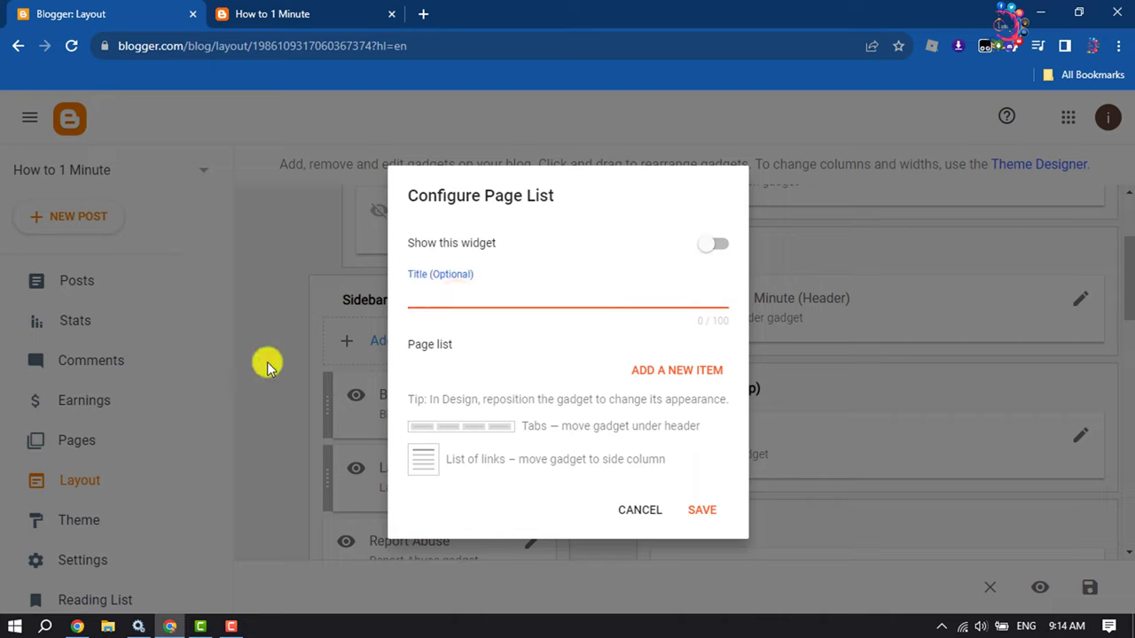
type("Menu")
- Add Home and Project as entries in the Menu page list
left_click(672, 372)
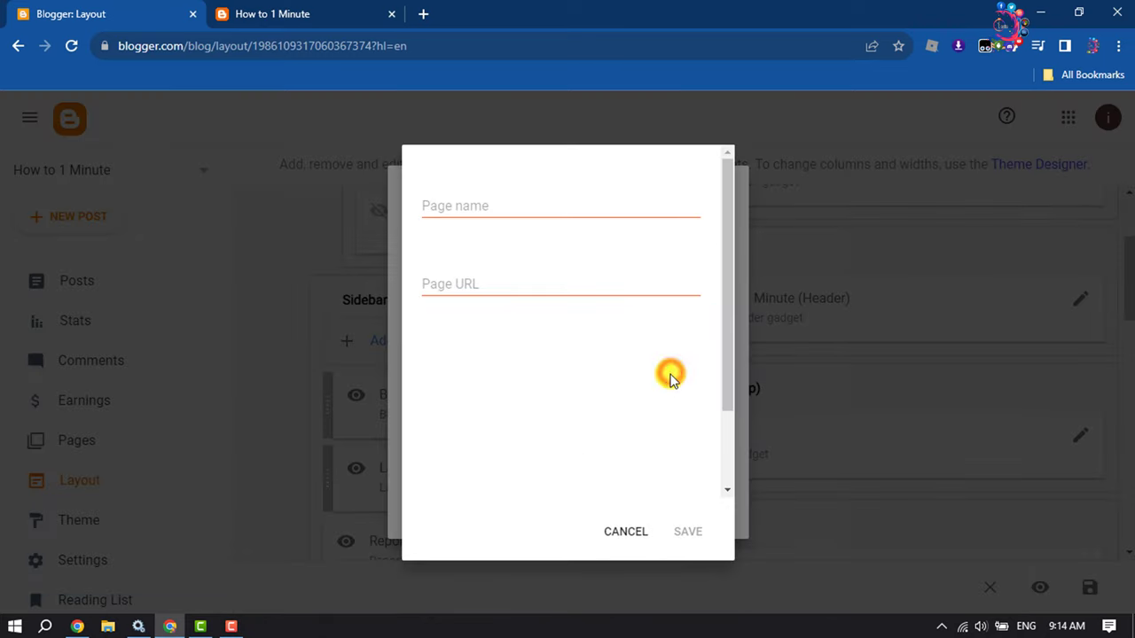
left_click(475, 205)
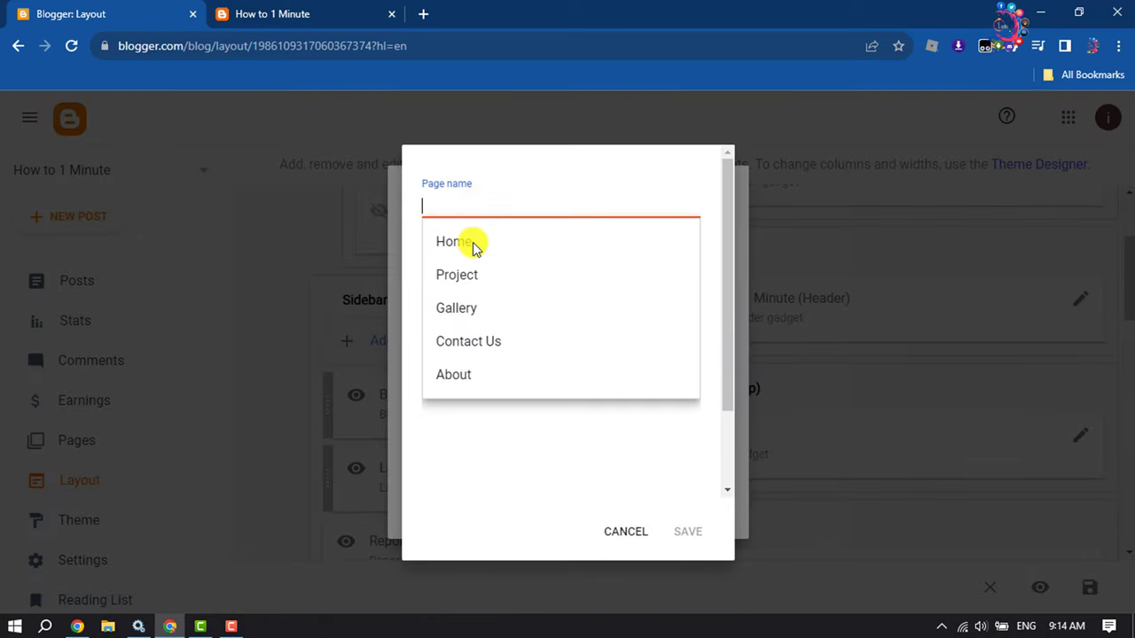
left_click(469, 245)
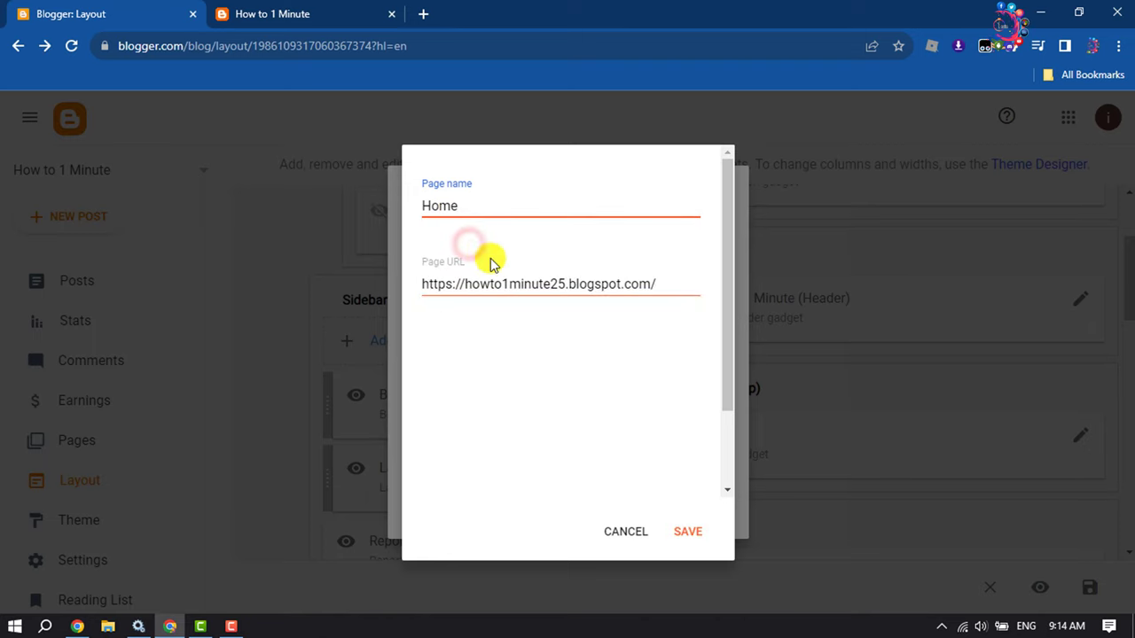
left_click(689, 538)
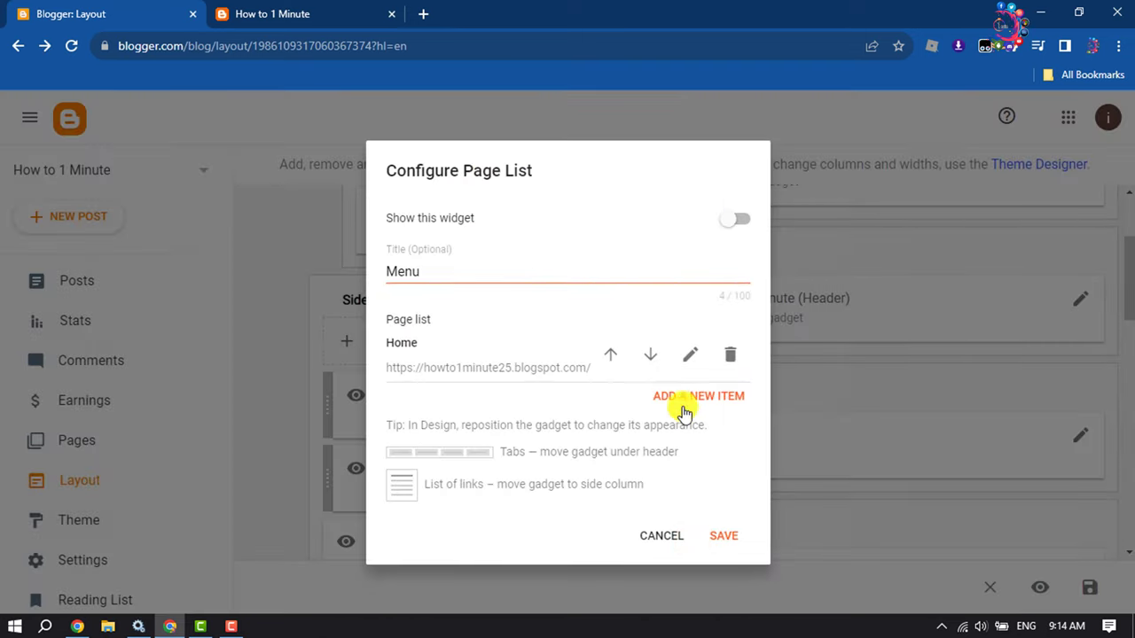
left_click(681, 396)
left_click(456, 206)
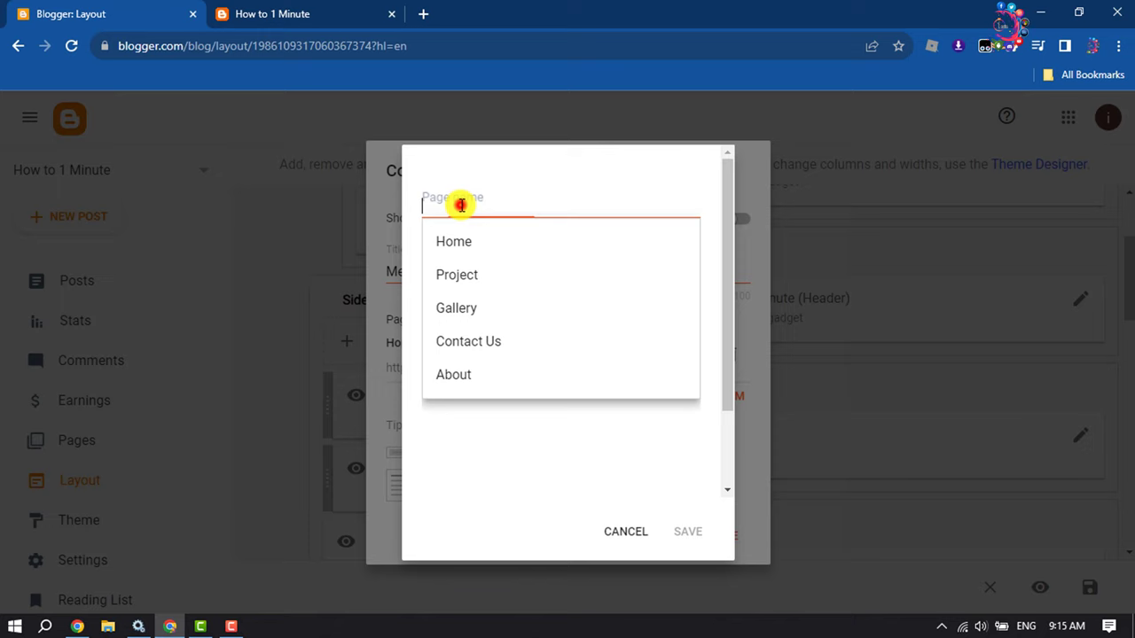
left_click(458, 284)
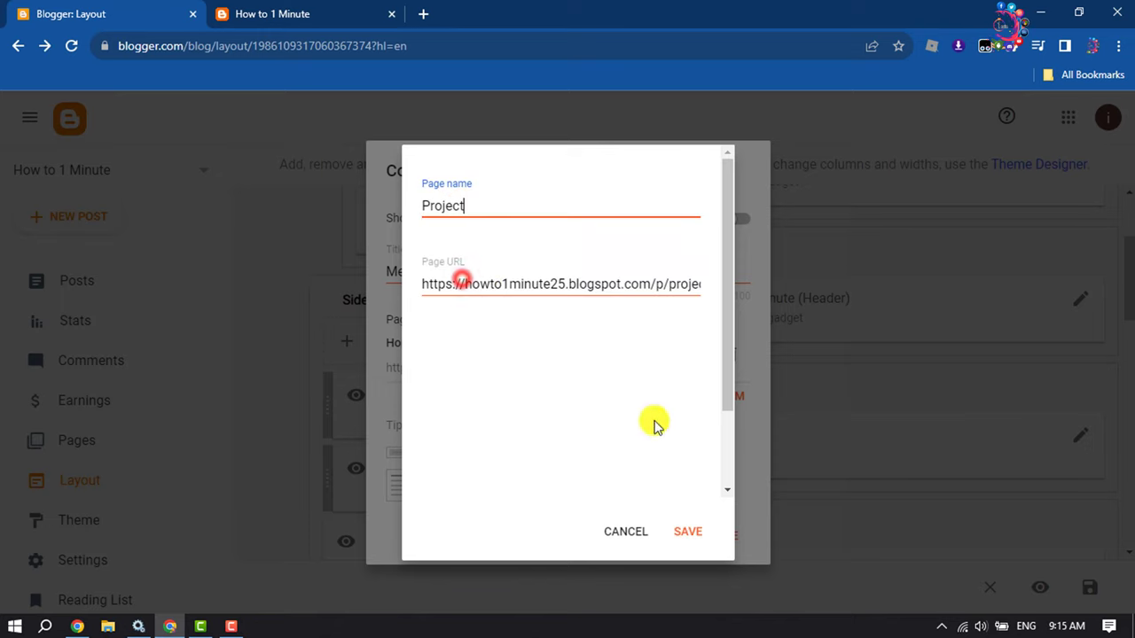
left_click(689, 532)
- Add Gallery and About as the next Menu page list entries
left_click(691, 453)
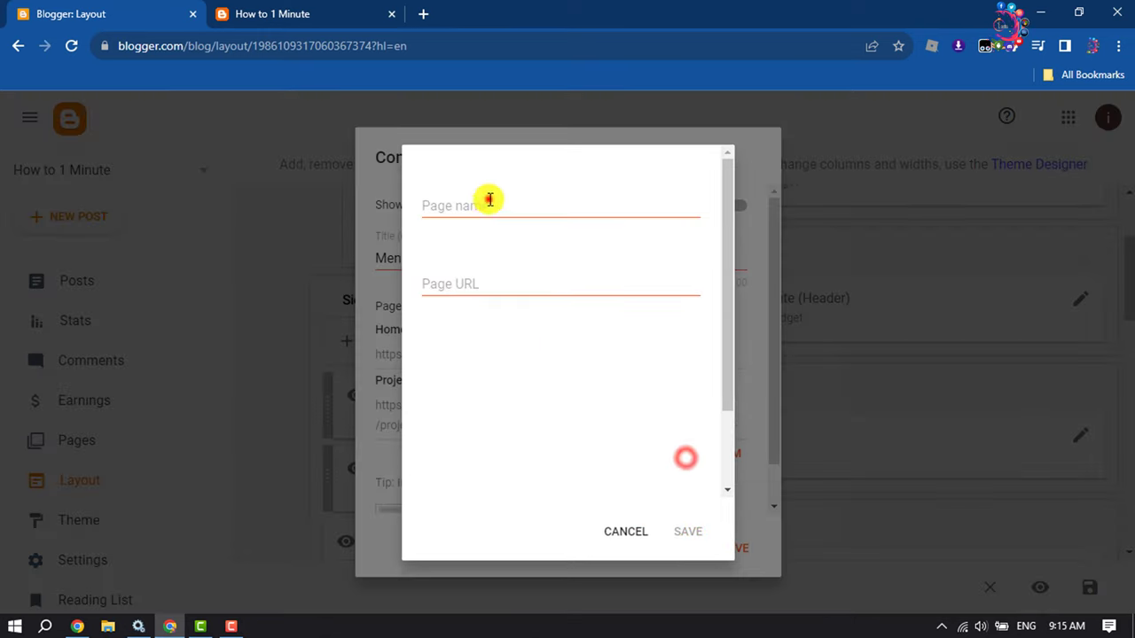
left_click(489, 199)
left_click(464, 308)
left_click(678, 541)
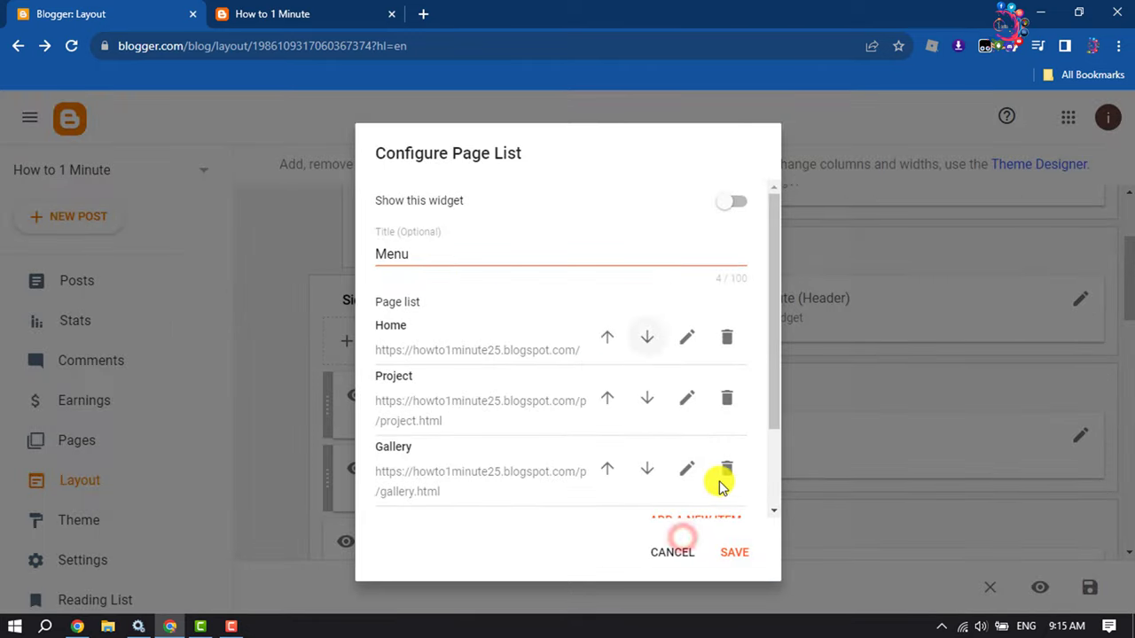
scroll(709, 484, "down", 2)
left_click(687, 410)
left_click(467, 204)
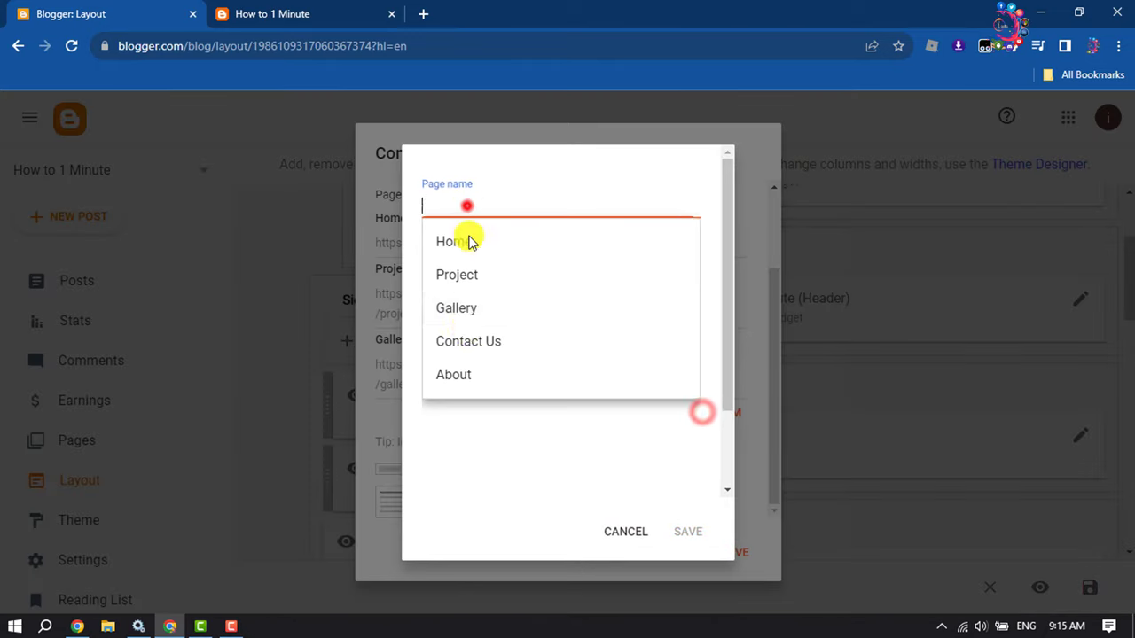
left_click(459, 372)
left_click(690, 533)
- Add Contact Us as the last entry in the Menu page list
left_click(692, 480)
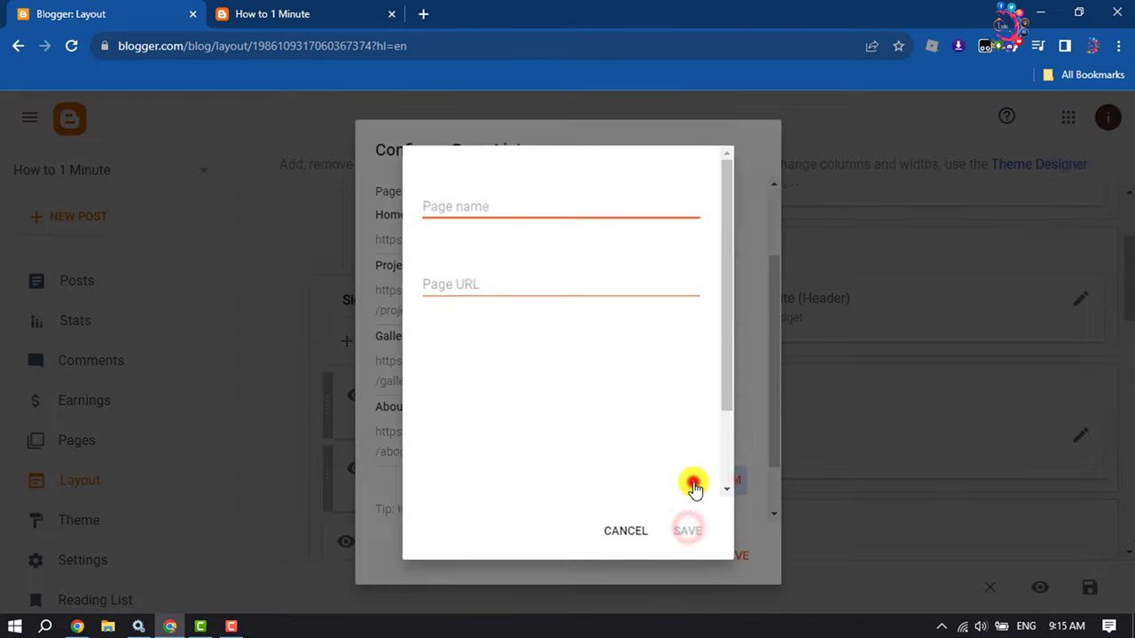
left_click(505, 215)
left_click(472, 346)
left_click(689, 532)
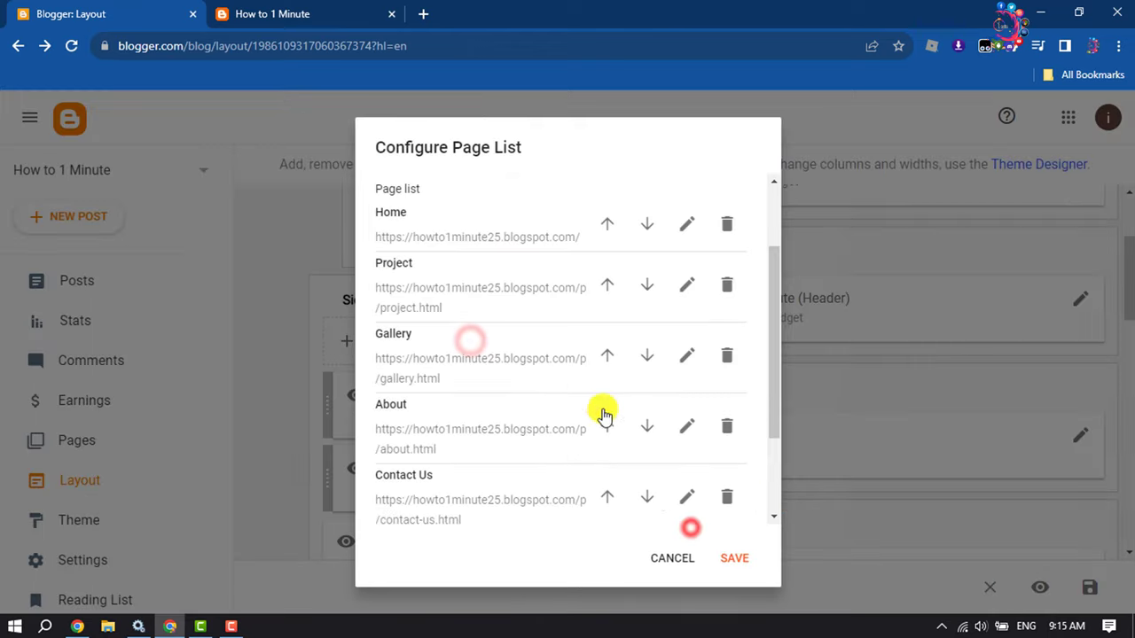
scroll(570, 372, "down", 2)
scroll(570, 372, "up", 2)
- Keep Contact Us below About, switch on Show this widget, and save the Menu gadget
scroll(532, 496, "down", 2)
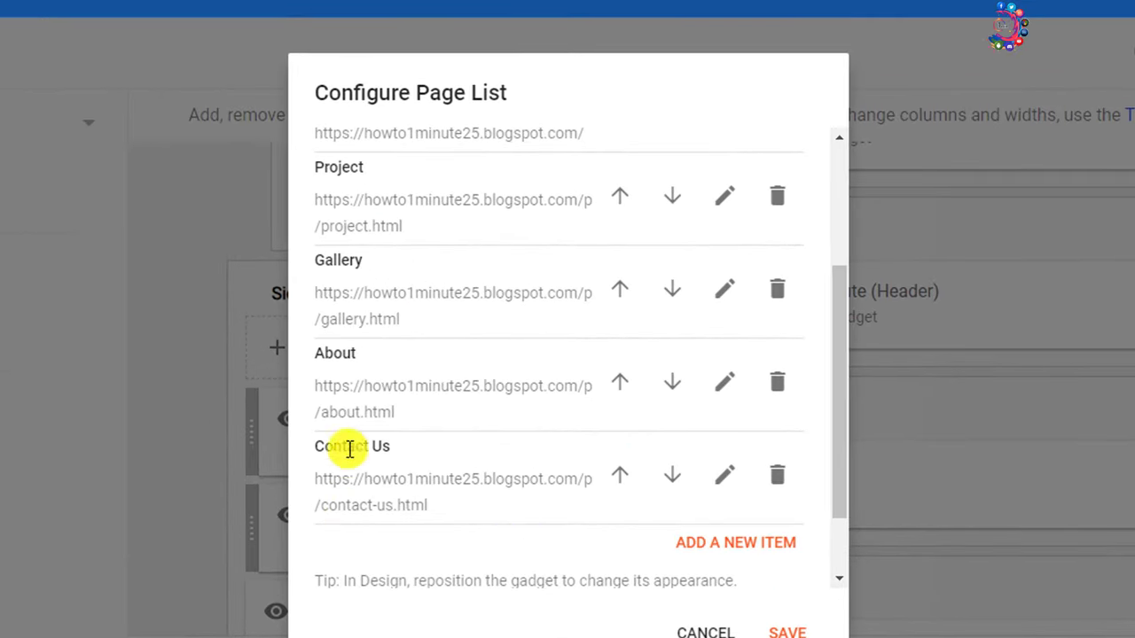
left_click_drag(396, 455, 328, 354)
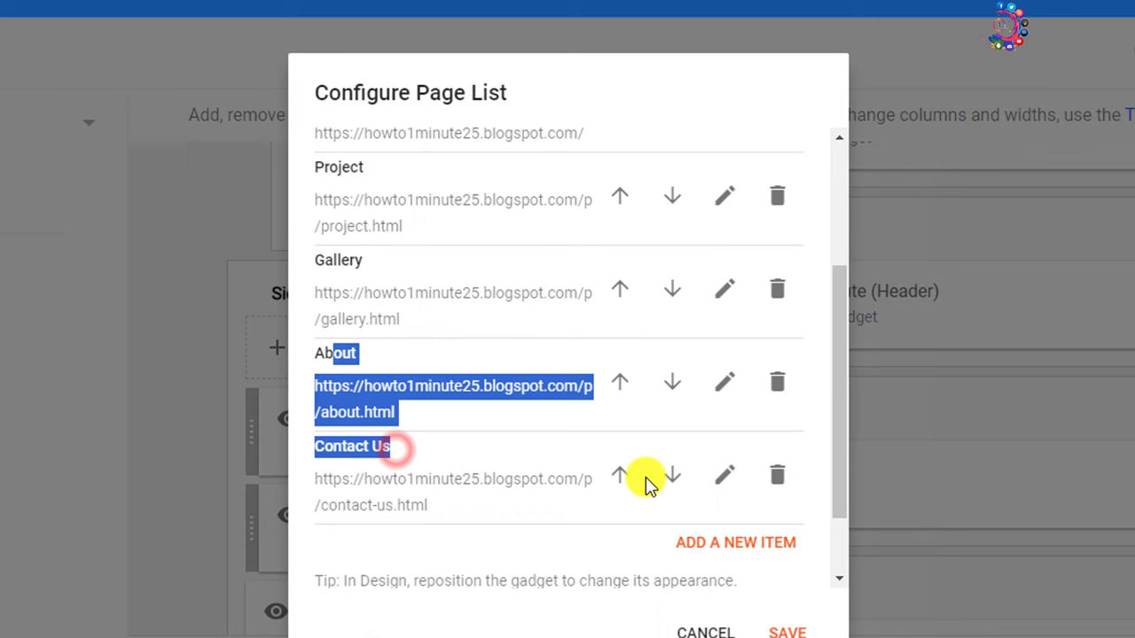
left_click(449, 512)
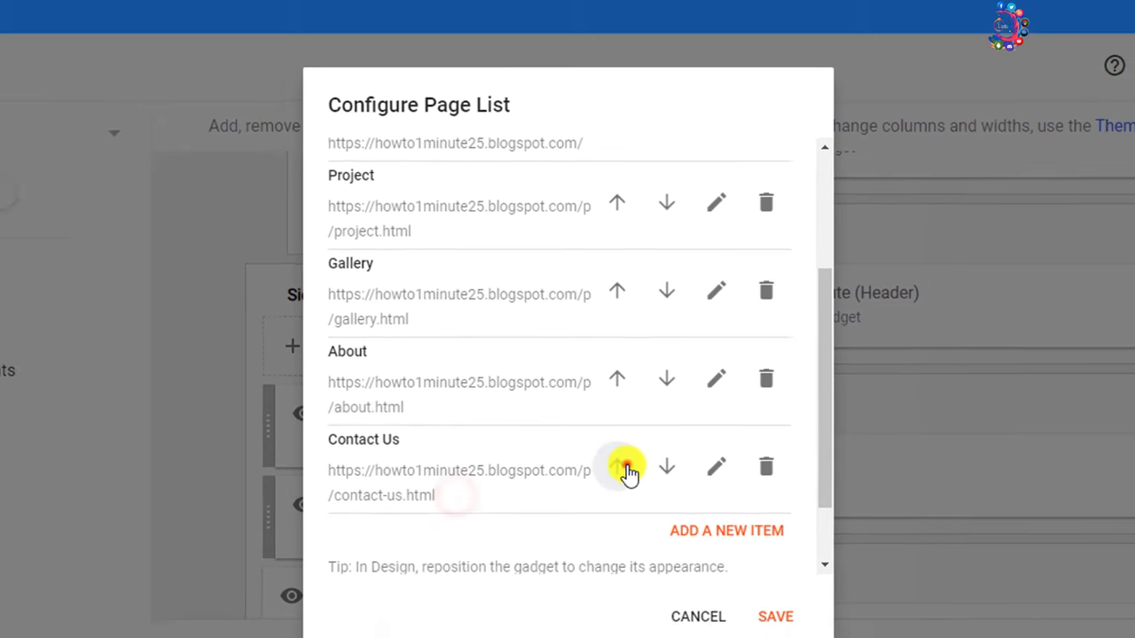
left_click(620, 476)
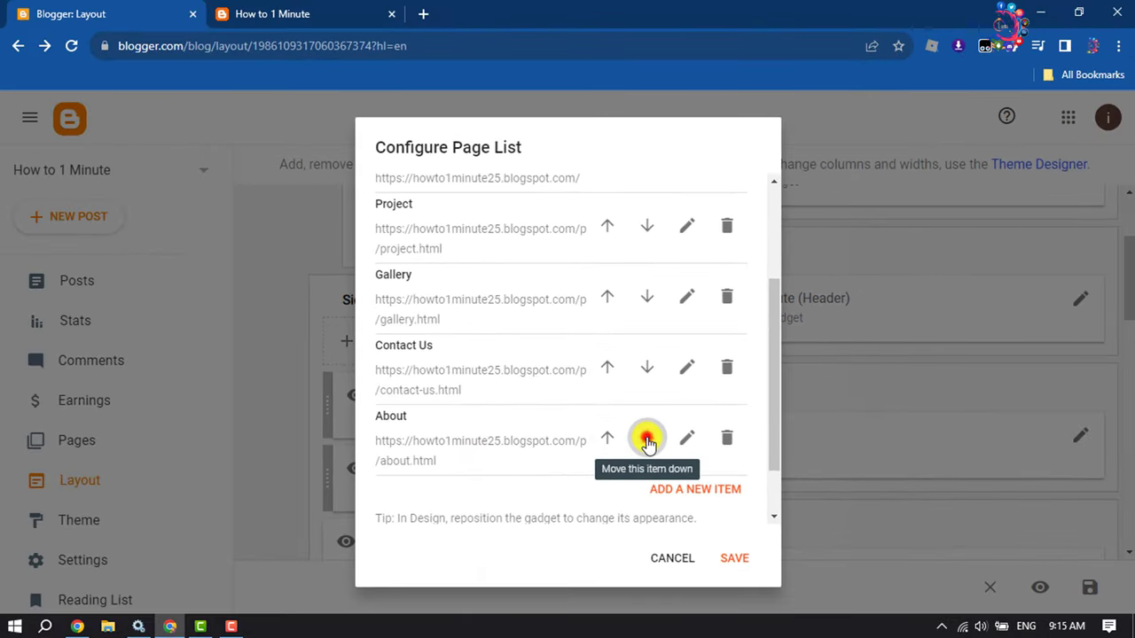
left_click(647, 367)
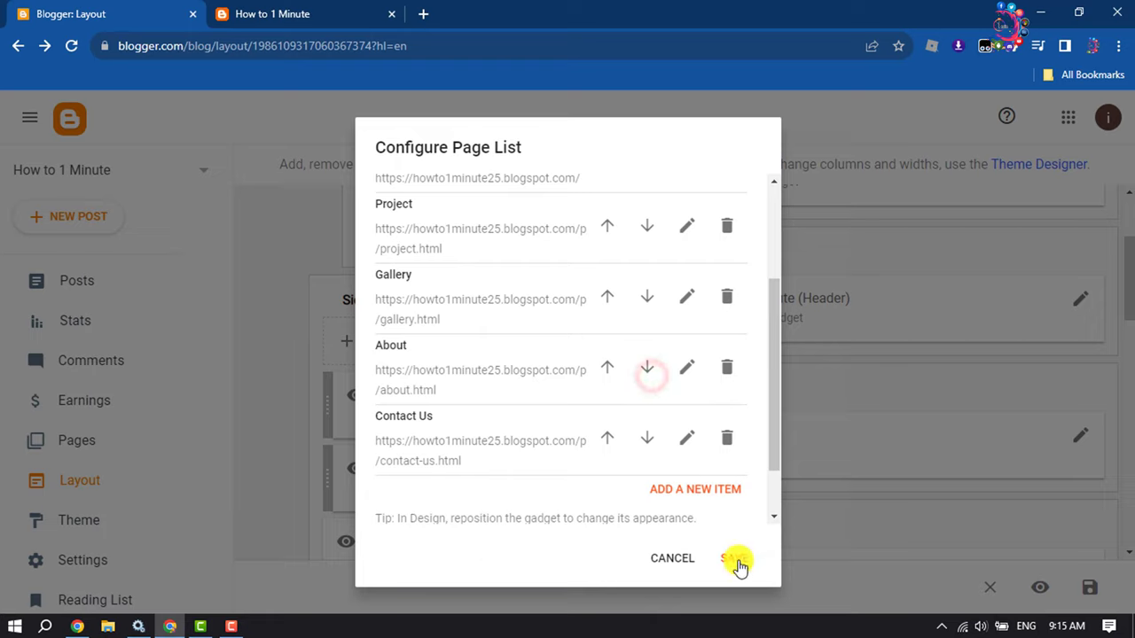
left_click(737, 558)
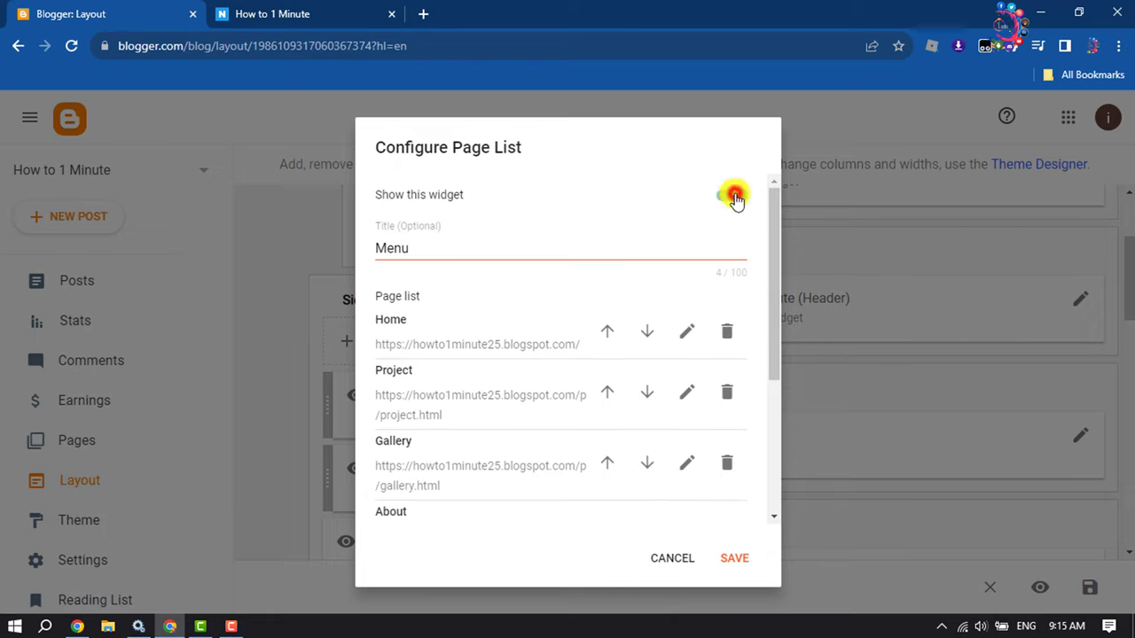
left_click(738, 559)
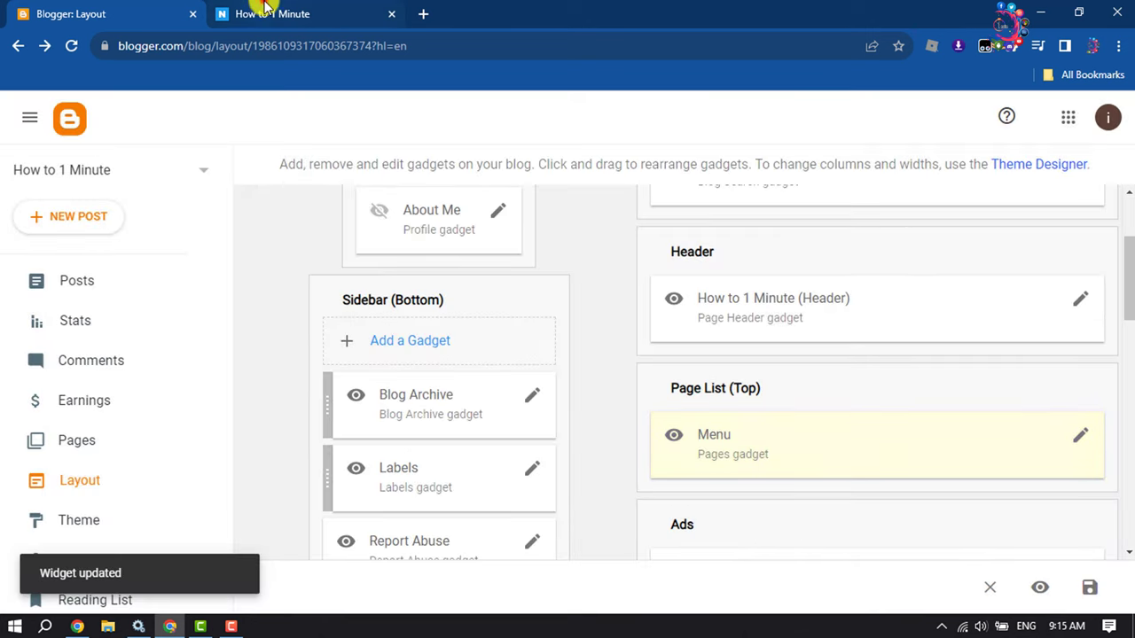
- Reload the live blog, follow the Menu bar to Gallery, then return Home
left_click(266, 10)
left_click(71, 45)
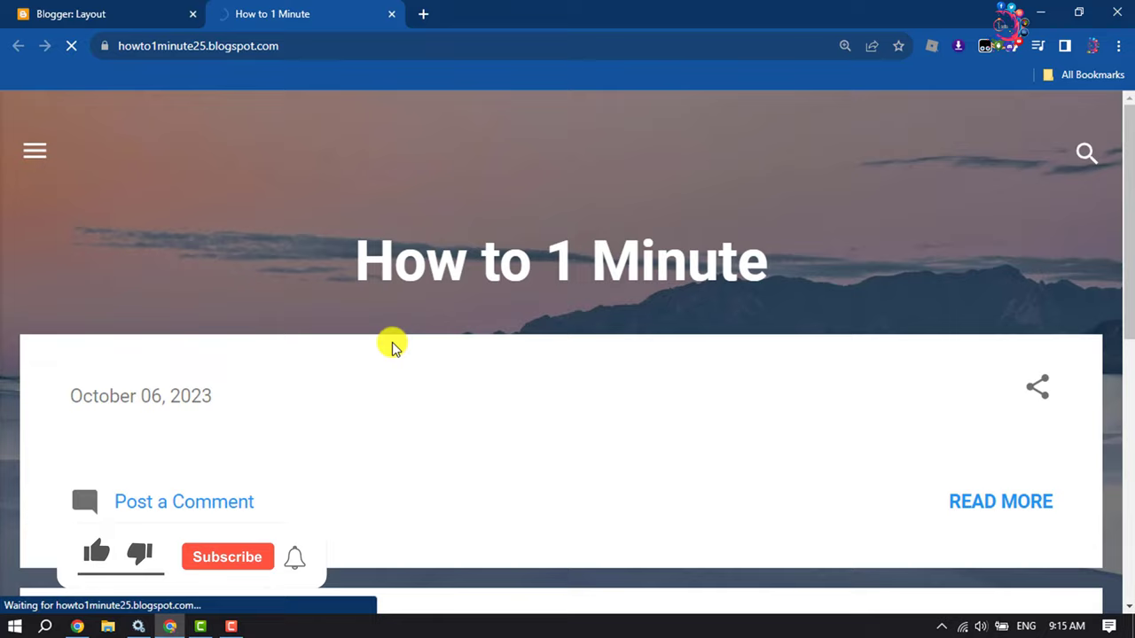
scroll(396, 349, "down", 3)
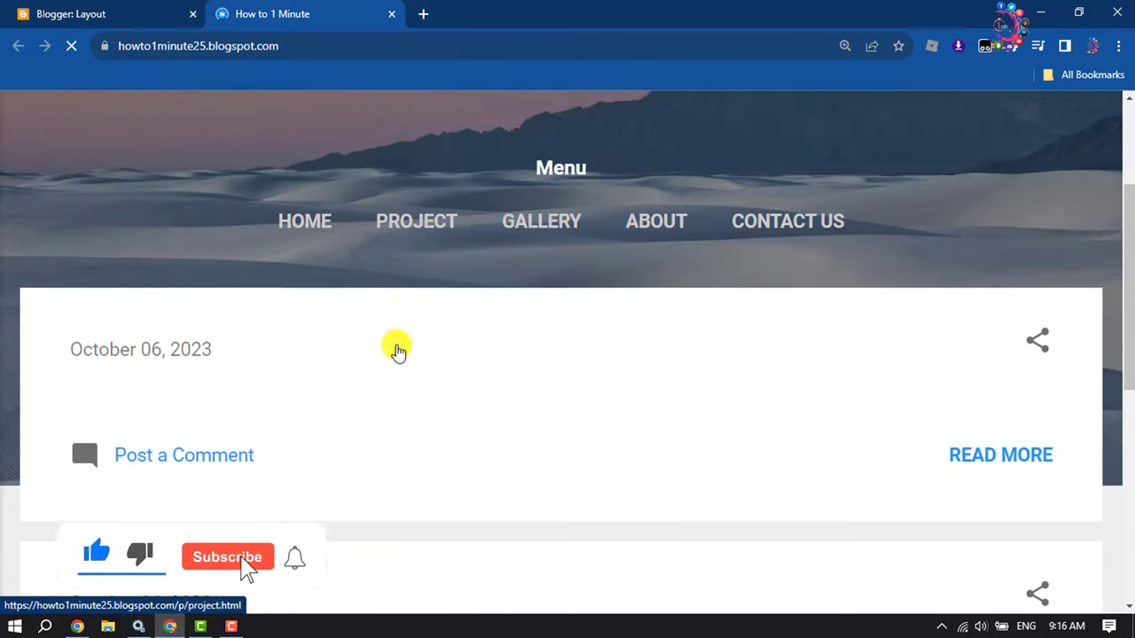
scroll(215, 211, "up", 2)
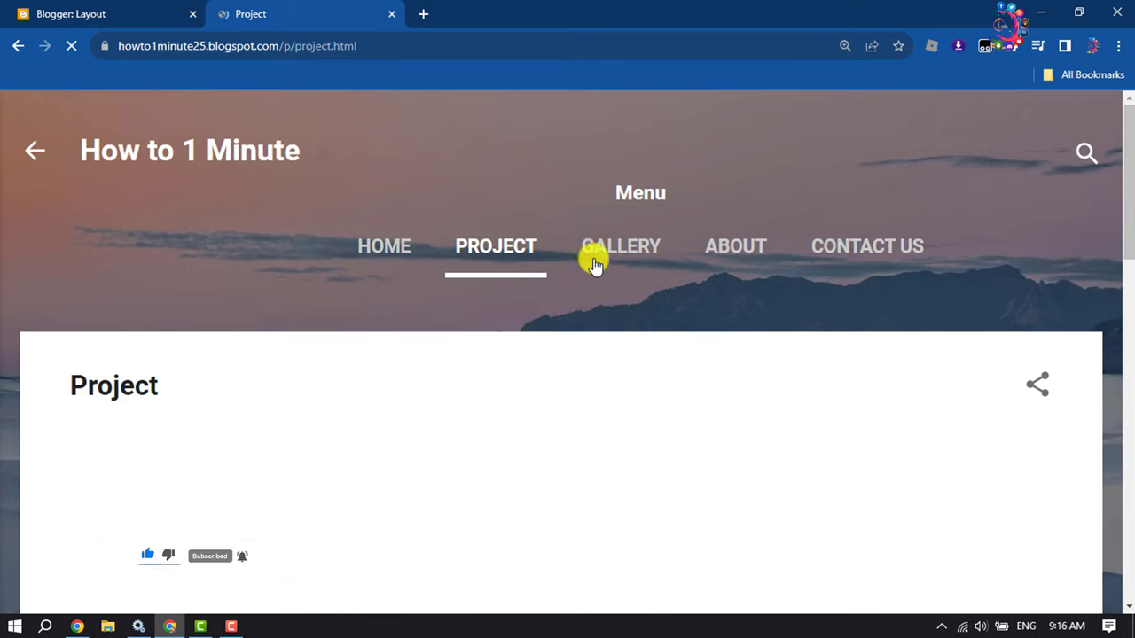
left_click(606, 251)
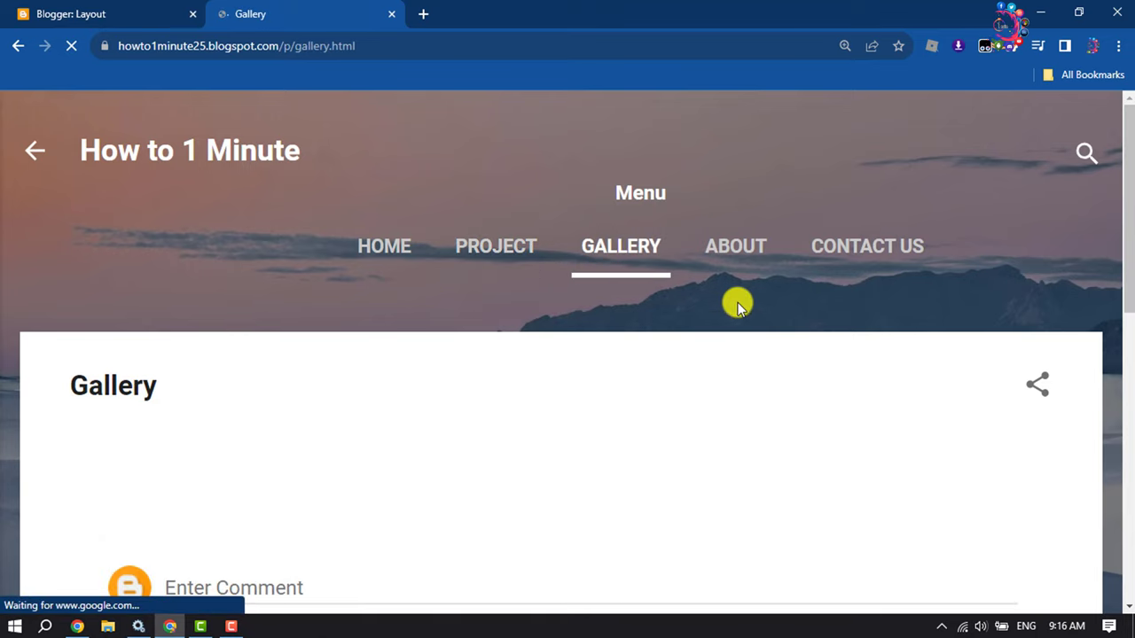
scroll(736, 304, "down", 2)
scroll(736, 308, "up", 2)
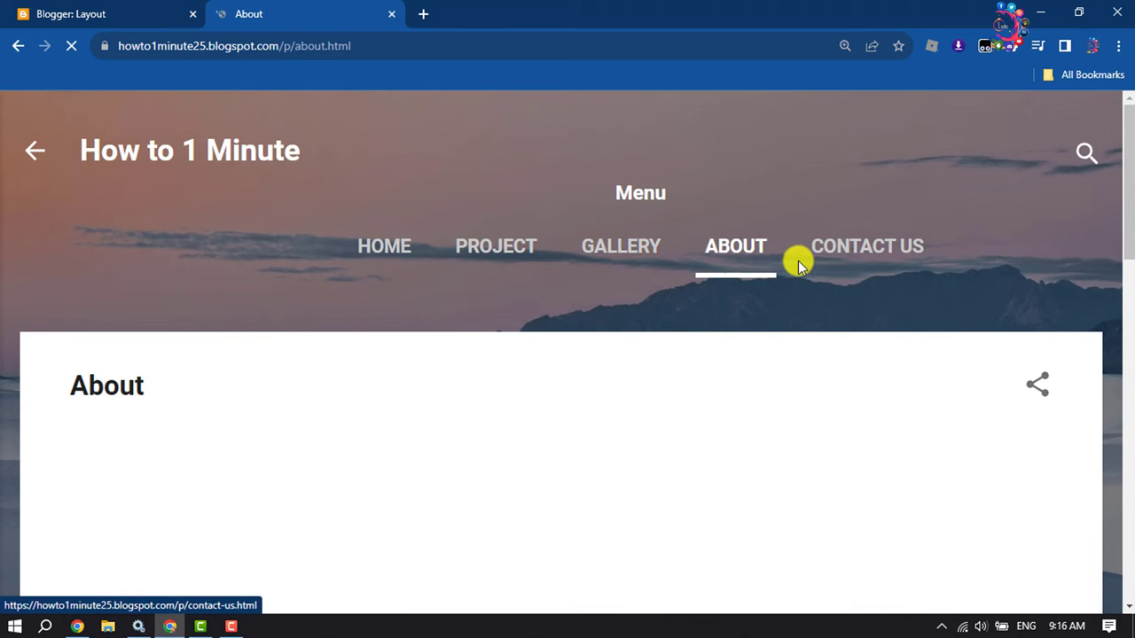
scroll(798, 260, "down", 5)
scroll(798, 262, "up", 5)
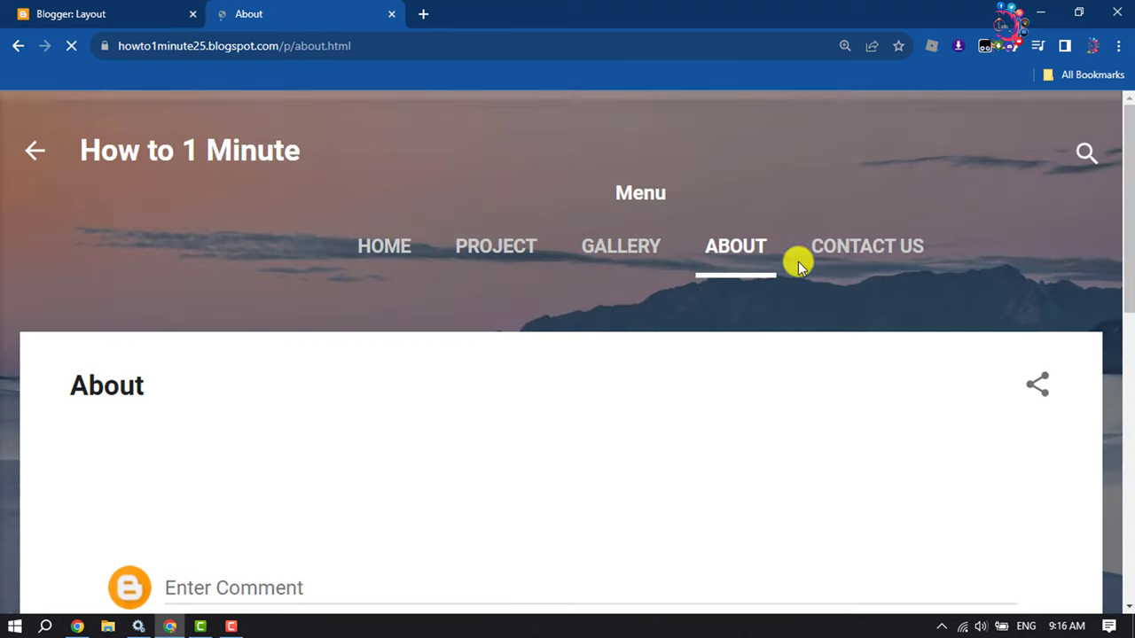
left_click(401, 265)
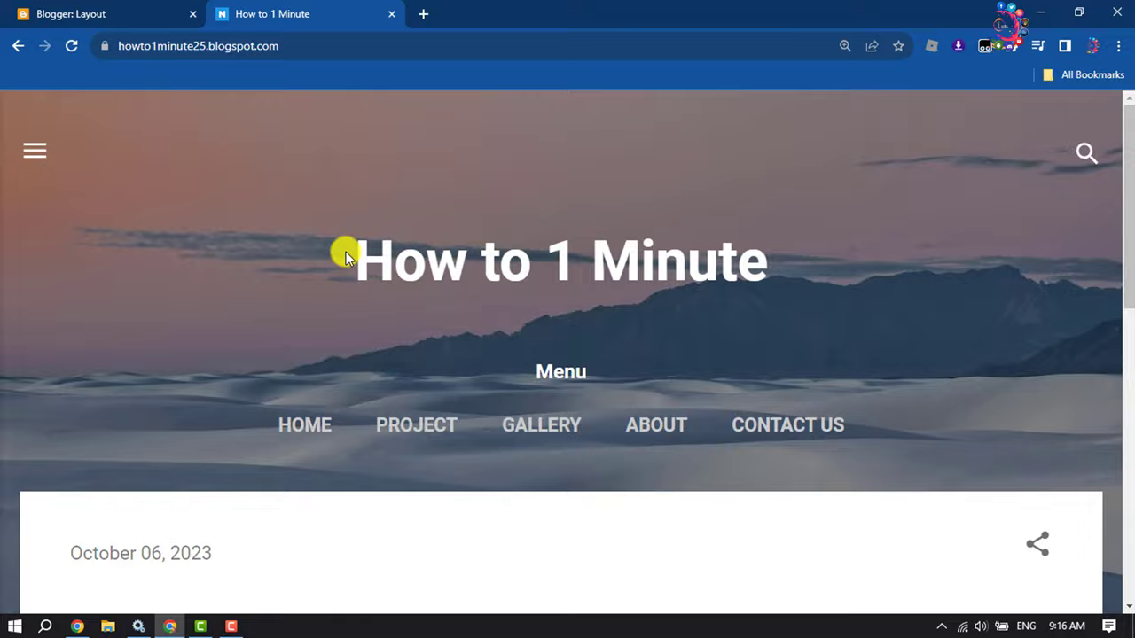